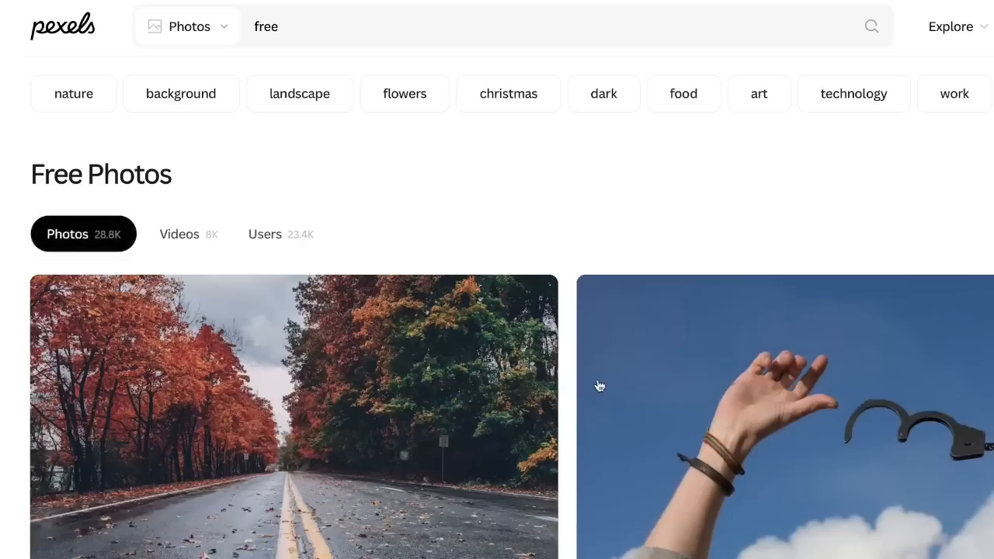
# Step: Find a photo of a curly-haired woman standing in a grassy field among the free photos and download it
pyautogui.scroll(-10, 598, 386)
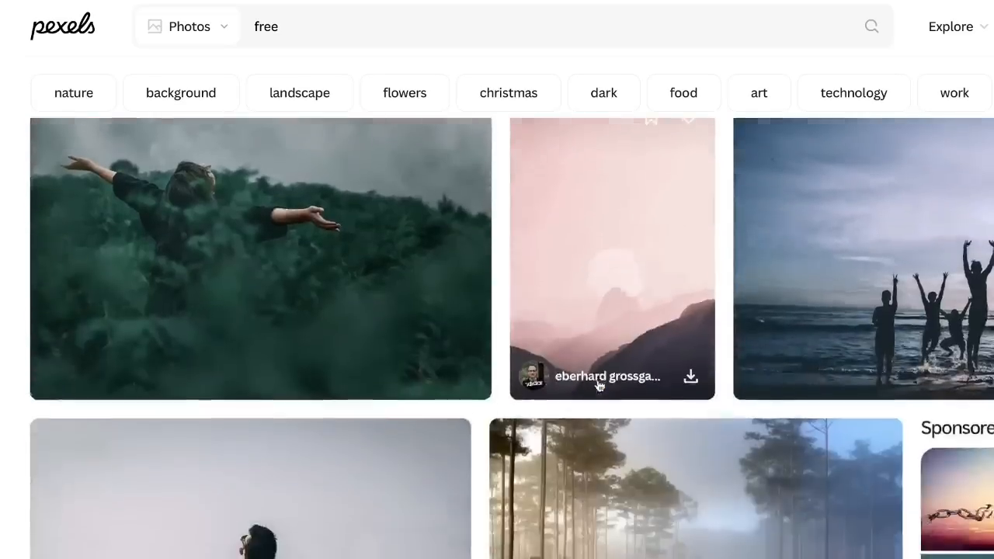
pyautogui.scroll(-10, 598, 384)
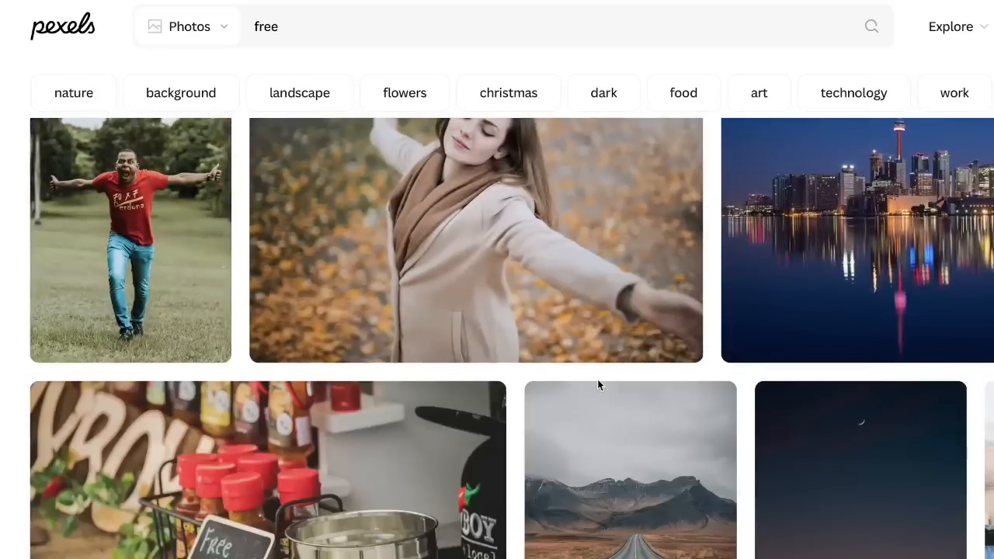
pyautogui.scroll(-10, 597, 379)
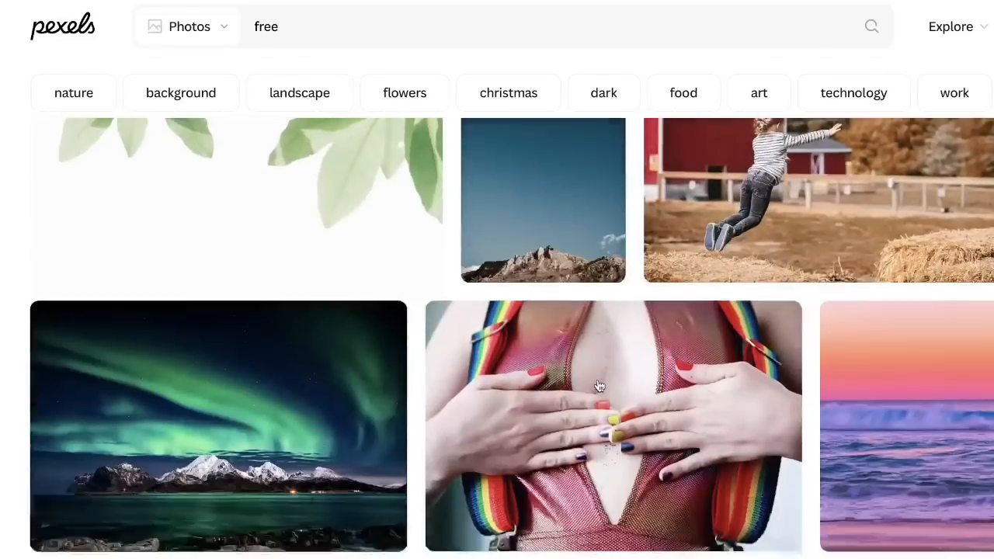
pyautogui.scroll(-10, 599, 386)
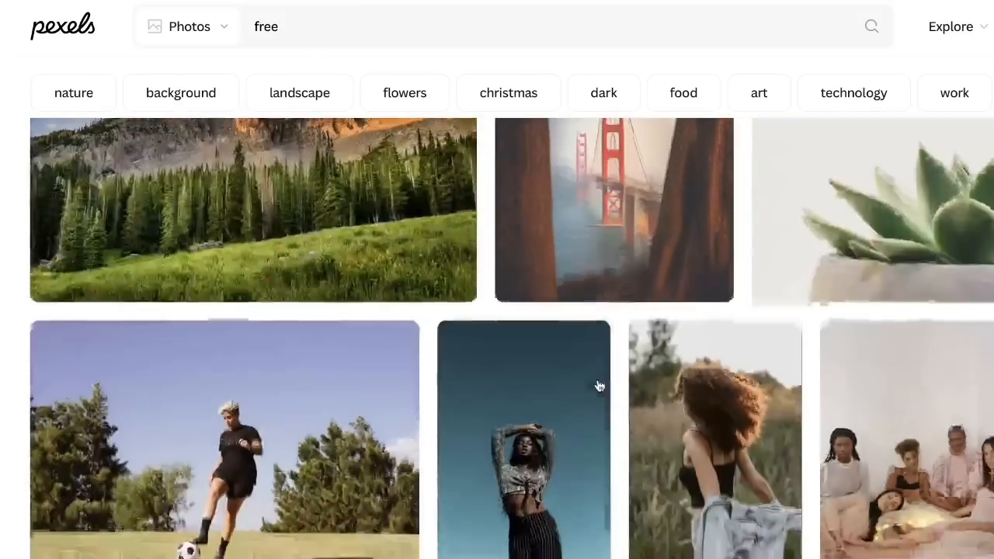
pyautogui.scroll(2, 599, 386)
pyautogui.scroll(-3, 599, 387)
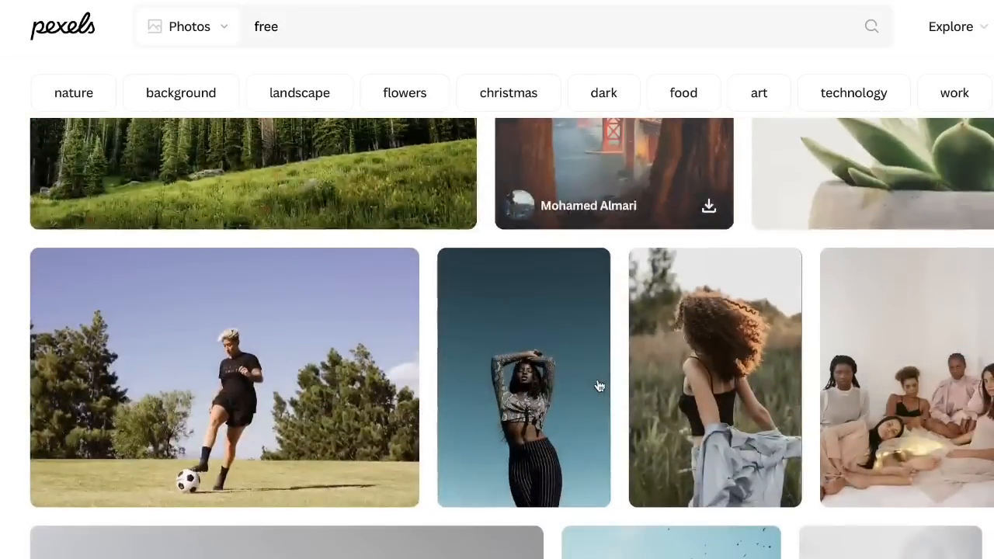
pyautogui.scroll(-8, 599, 386)
pyautogui.scroll(3, 599, 386)
pyautogui.scroll(-6, 598, 386)
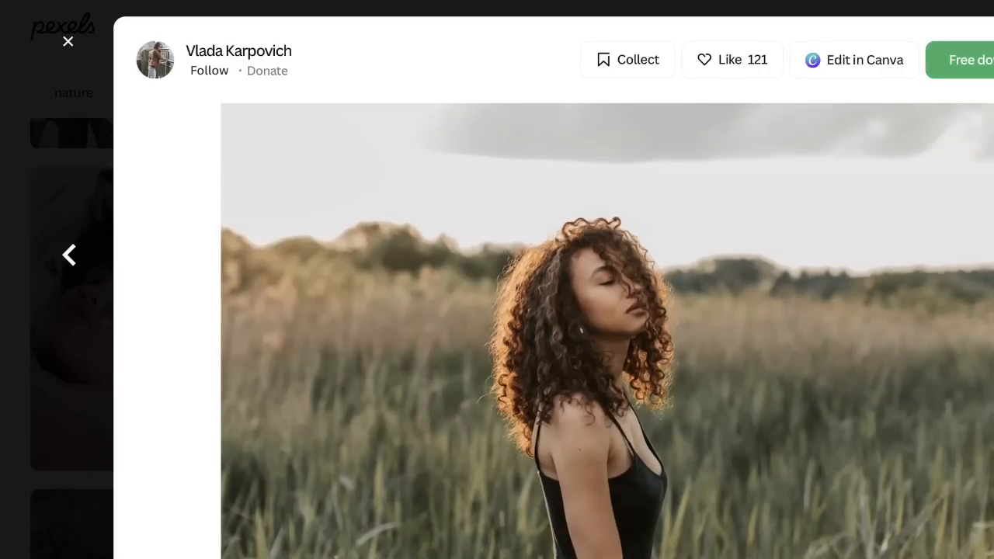
pyautogui.click(963, 59)
pyautogui.click(734, 360)
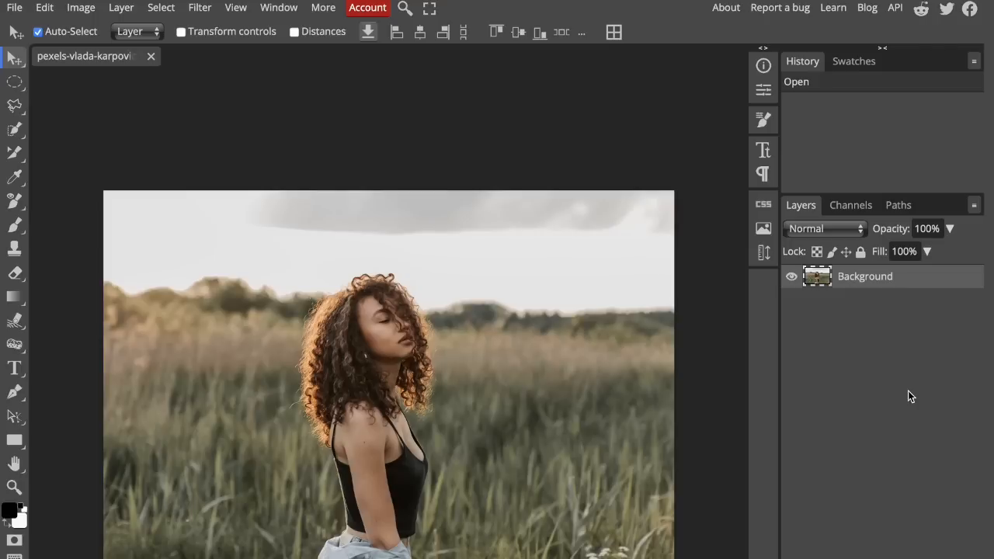
# Step: Add a Gradient Map adjustment layer above the Background photo
pyautogui.click(123, 8)
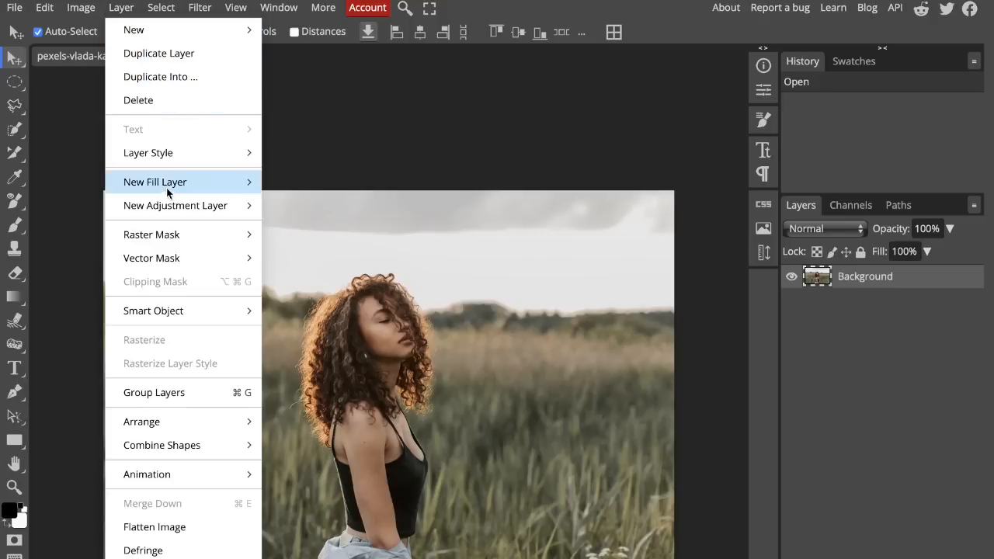
pyautogui.moveTo(173, 205)
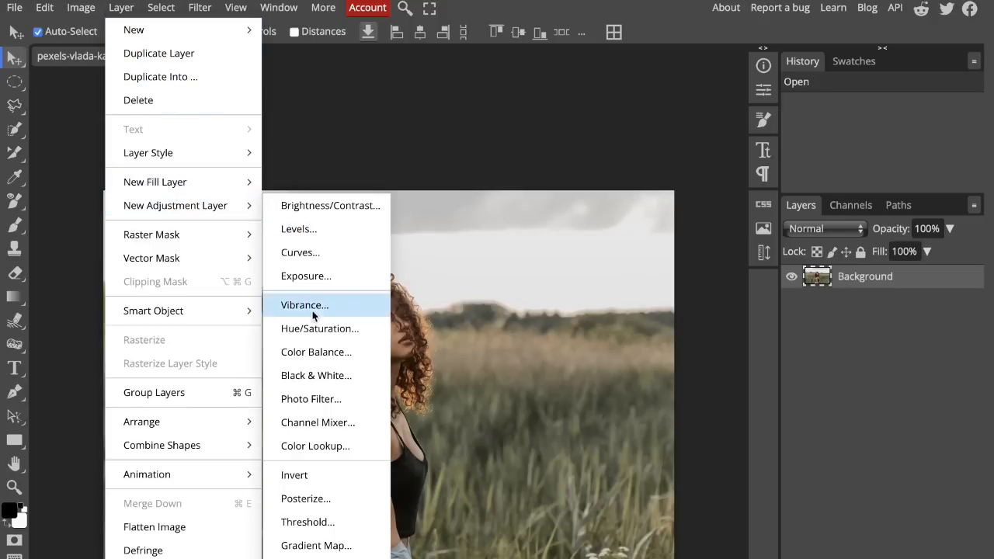
pyautogui.click(337, 546)
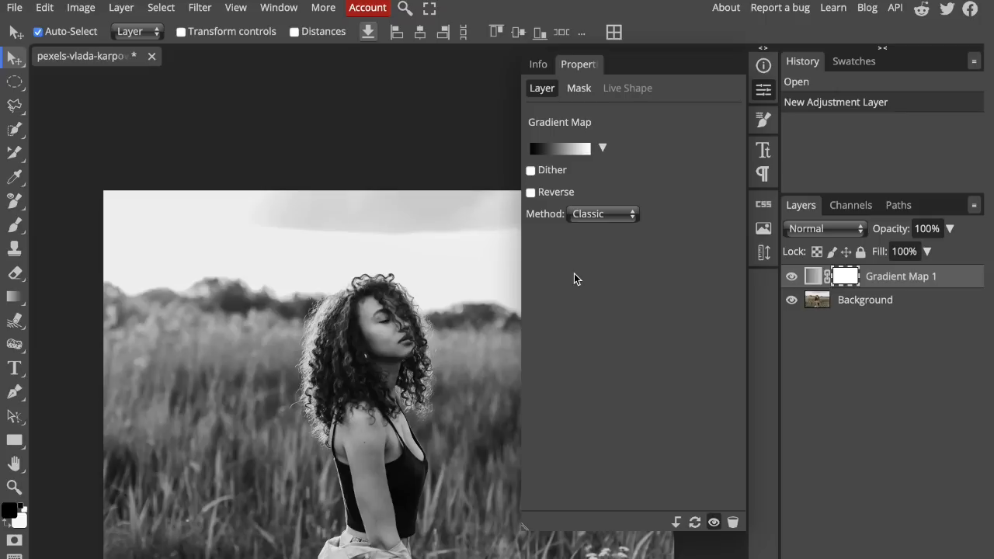
# Step: Change the gradient map's white highlight stop at 100% to a light tan-orange colour
pyautogui.click(578, 146)
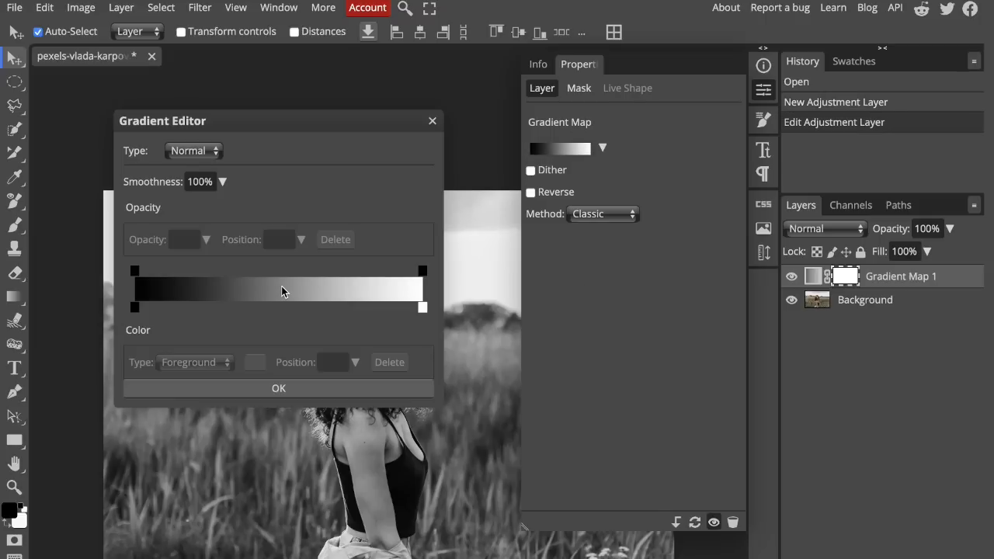
pyautogui.click(422, 309)
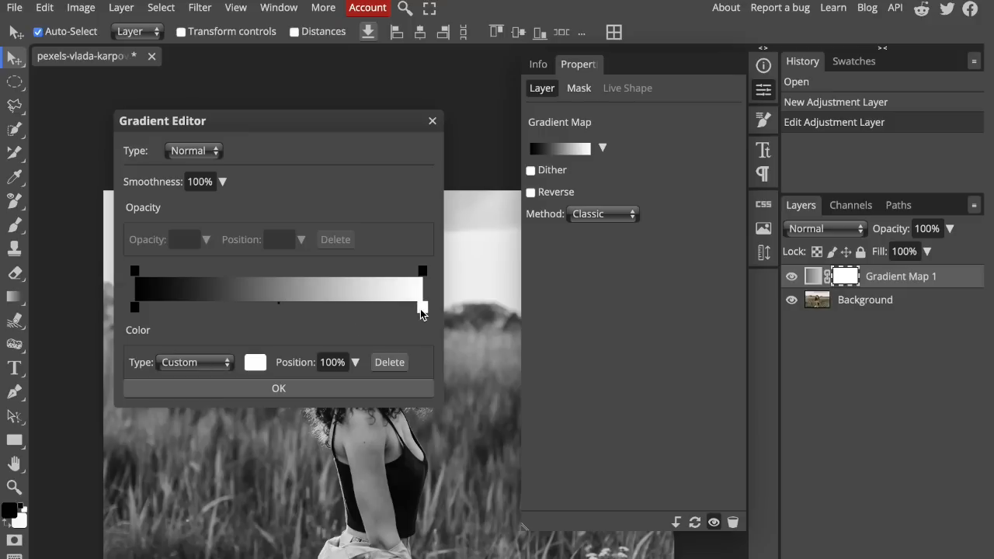
pyautogui.click(255, 362)
pyautogui.click(425, 429)
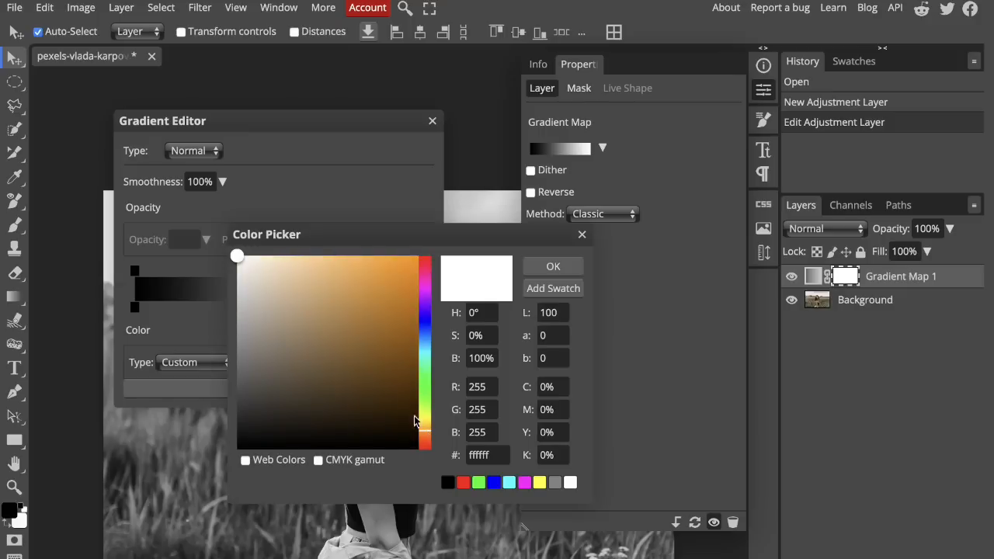
pyautogui.click(334, 281)
pyautogui.click(548, 266)
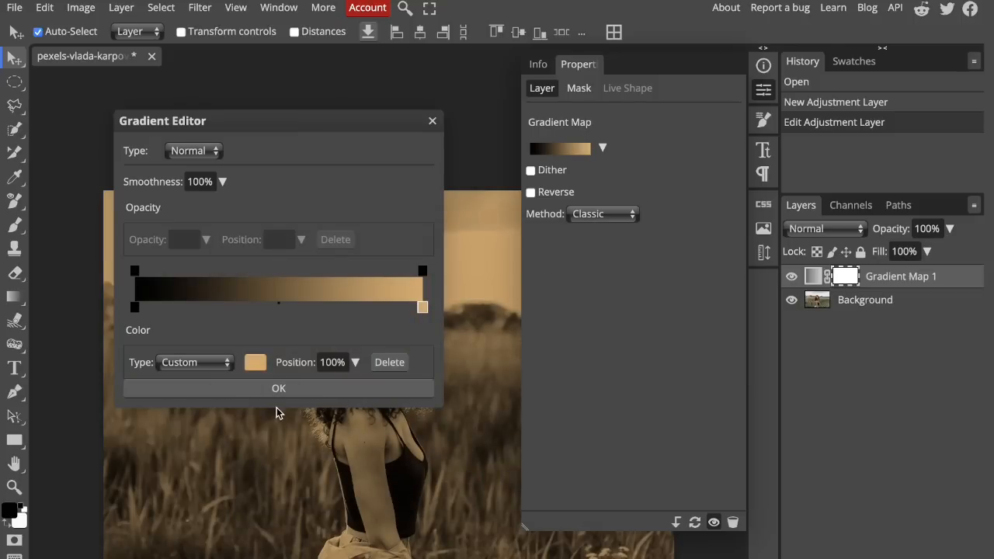
# Step: Change the gradient map's black shadow stop at 0% to a dark teal and accept the edited gradient
pyautogui.click(135, 310)
pyautogui.click(255, 362)
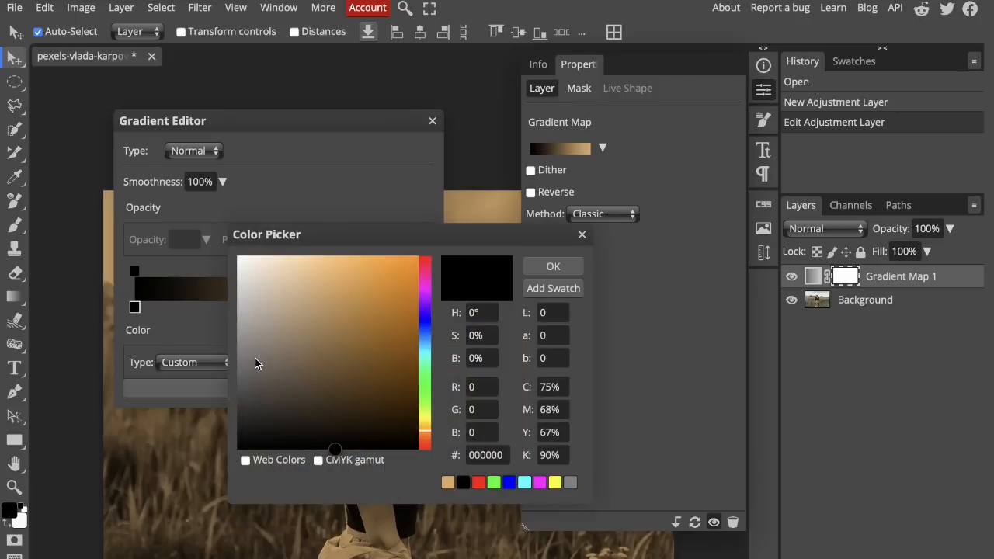
pyautogui.click(425, 318)
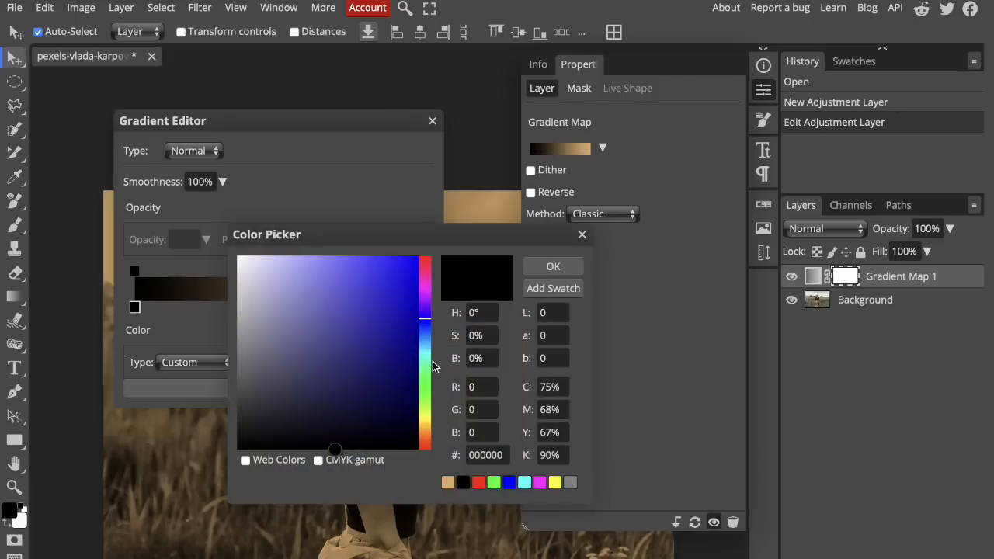
pyautogui.click(426, 339)
pyautogui.moveTo(312, 344); pyautogui.dragTo(327, 363)
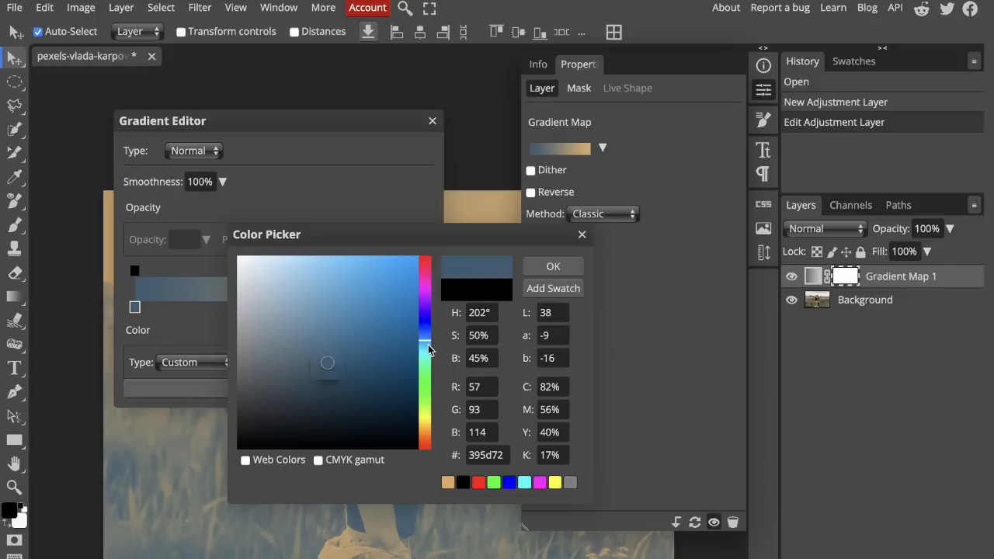
pyautogui.moveTo(427, 354); pyautogui.dragTo(427, 354)
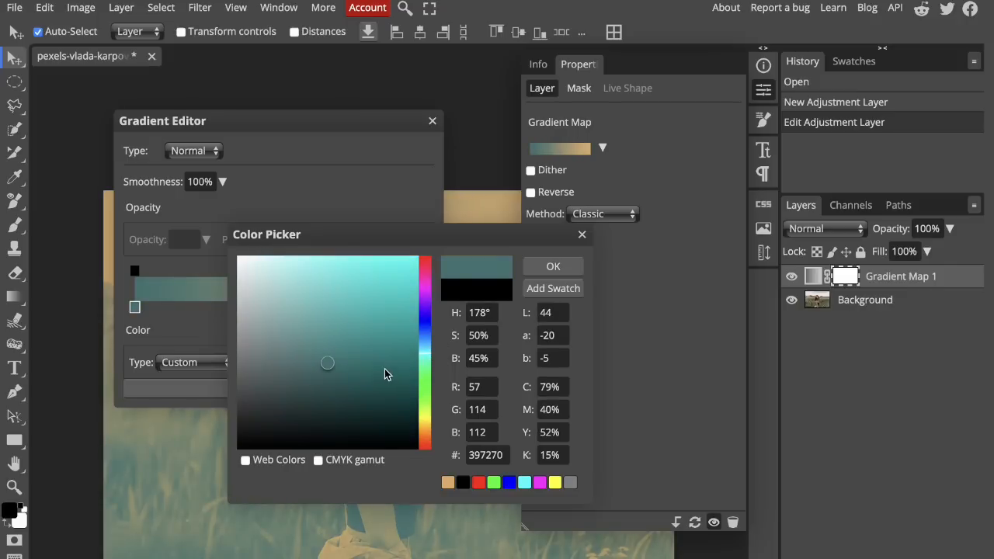
pyautogui.moveTo(333, 368); pyautogui.dragTo(340, 395)
pyautogui.click(537, 266)
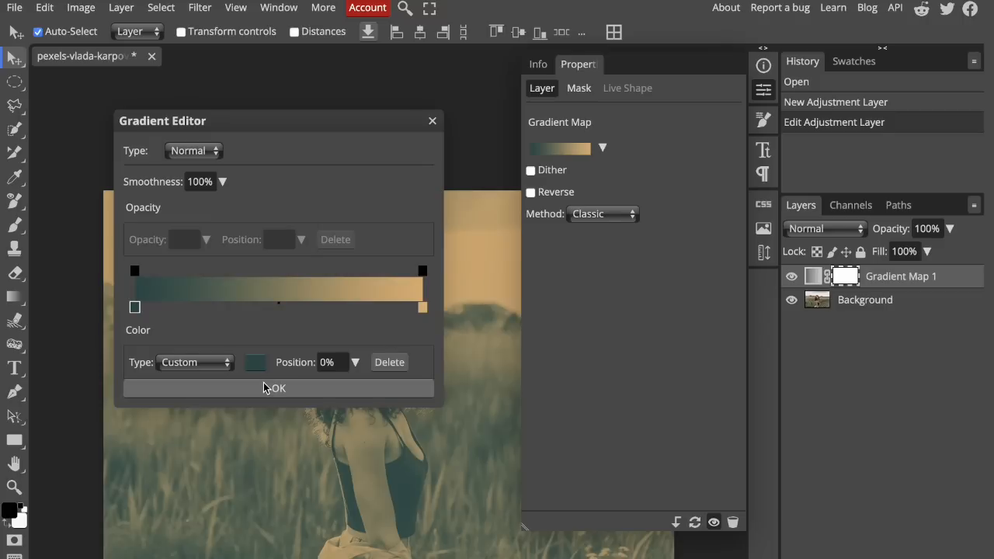
pyautogui.click(291, 389)
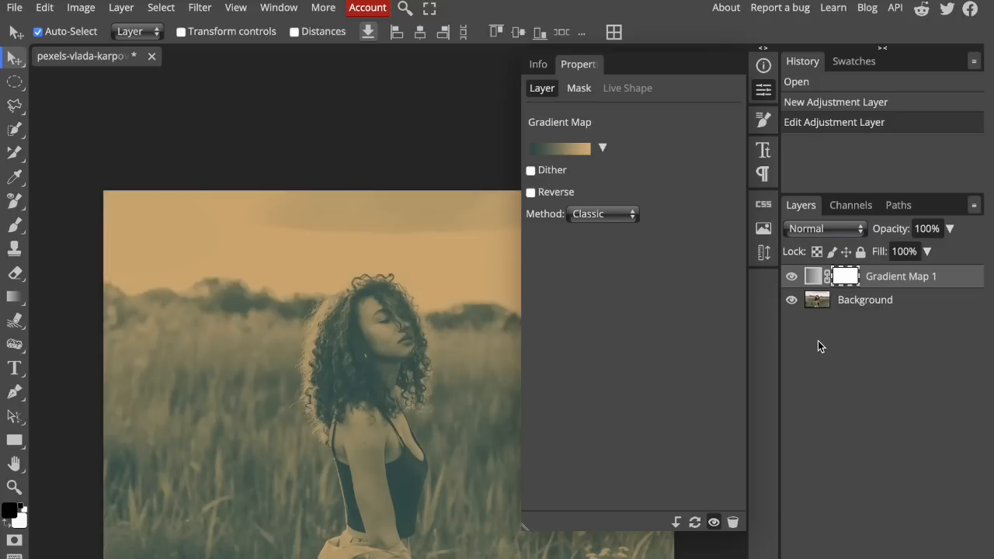
# Step: Close the adjustment's properties and set the Gradient Map layer's blend mode to Soft Light
pyautogui.click(763, 90)
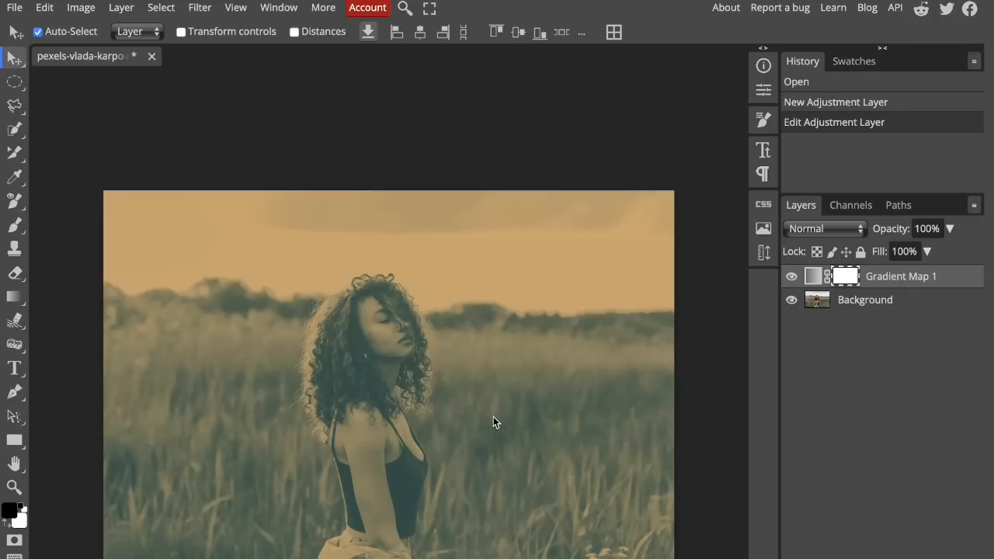
pyautogui.click(823, 229)
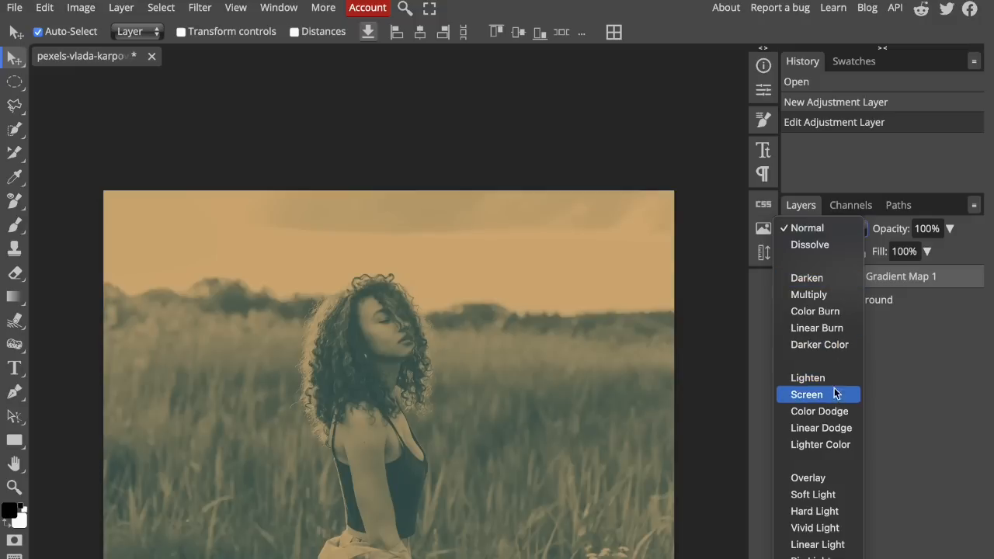
pyautogui.click(828, 495)
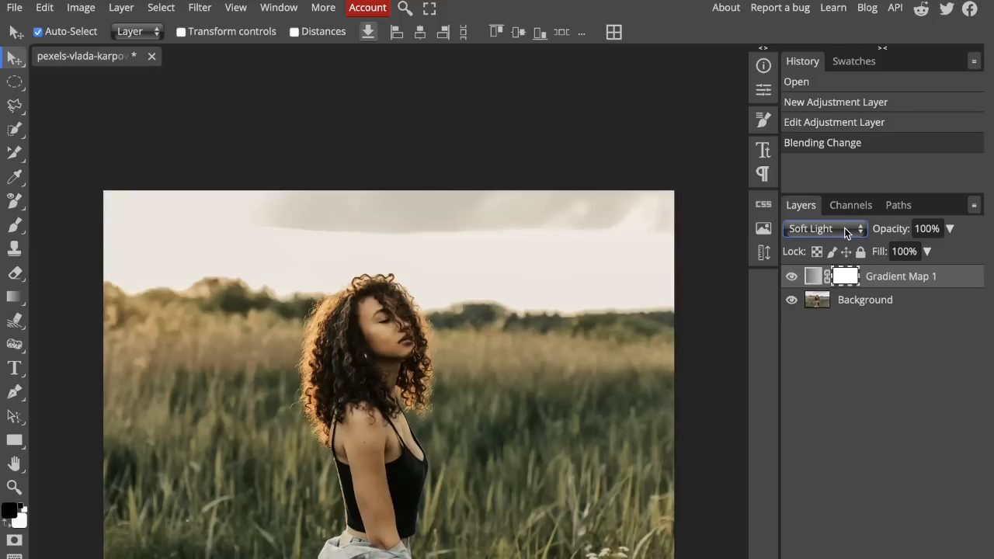
# Step: Try the Color blend mode on the Gradient Map layer and switch it back to Soft Light
pyautogui.click(844, 228)
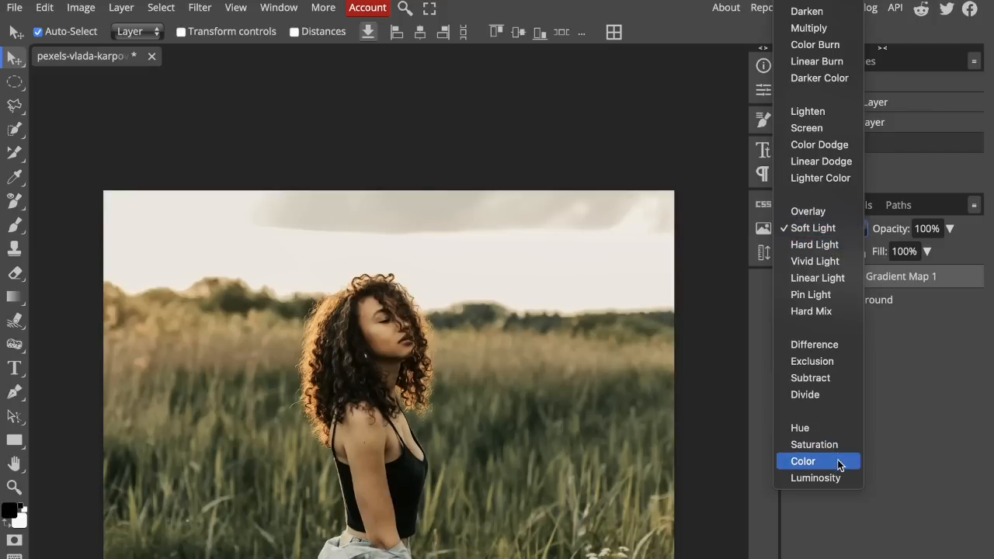
pyautogui.press('Escape')
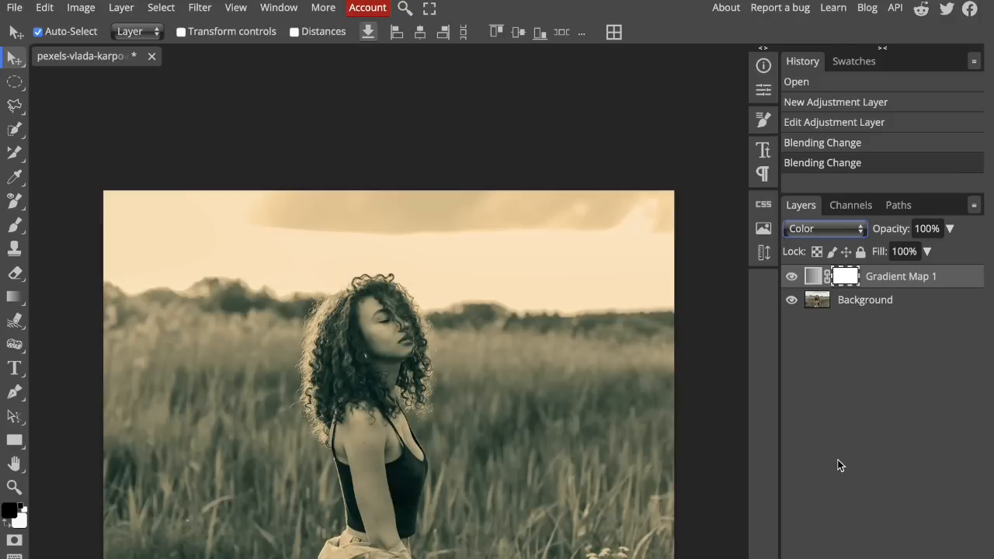
pyautogui.click(835, 228)
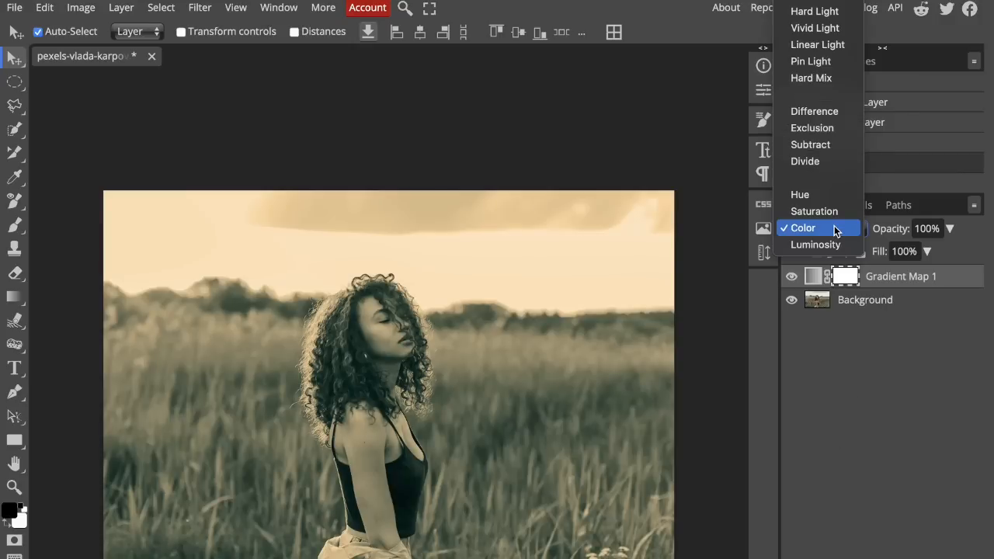
pyautogui.click(811, 7)
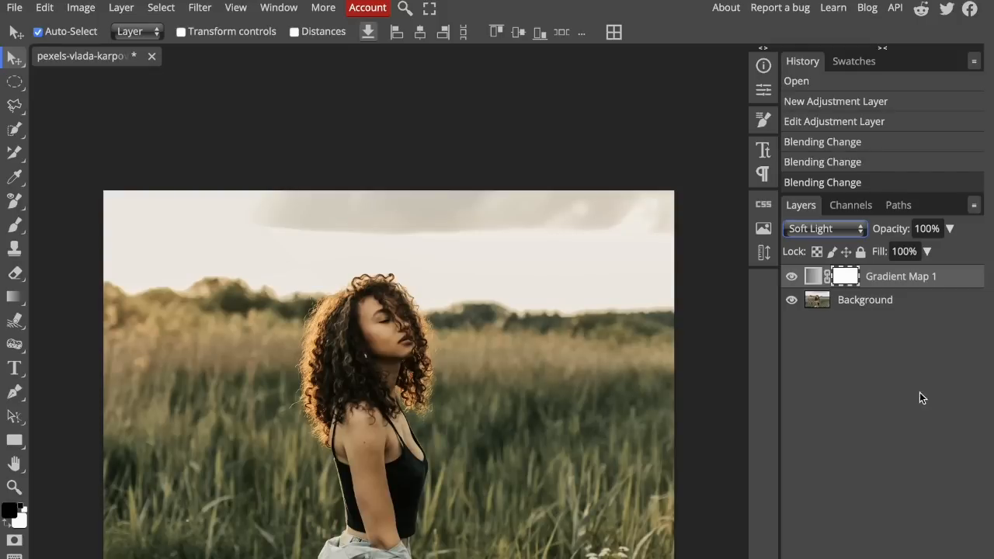
# Step: Lower the Gradient Map layer's opacity to 54%
pyautogui.click(949, 227)
pyautogui.click(910, 251)
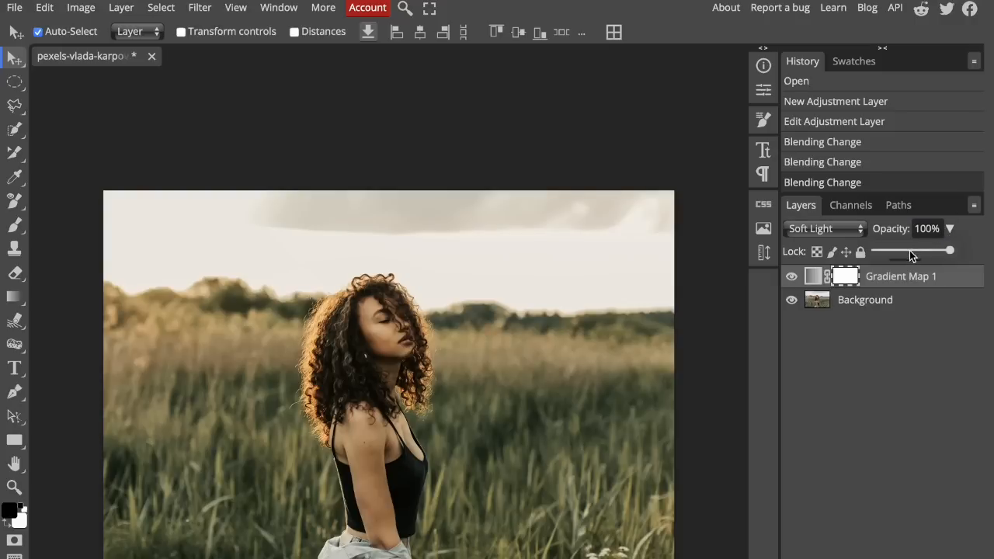
pyautogui.moveTo(911, 251); pyautogui.dragTo(916, 252)
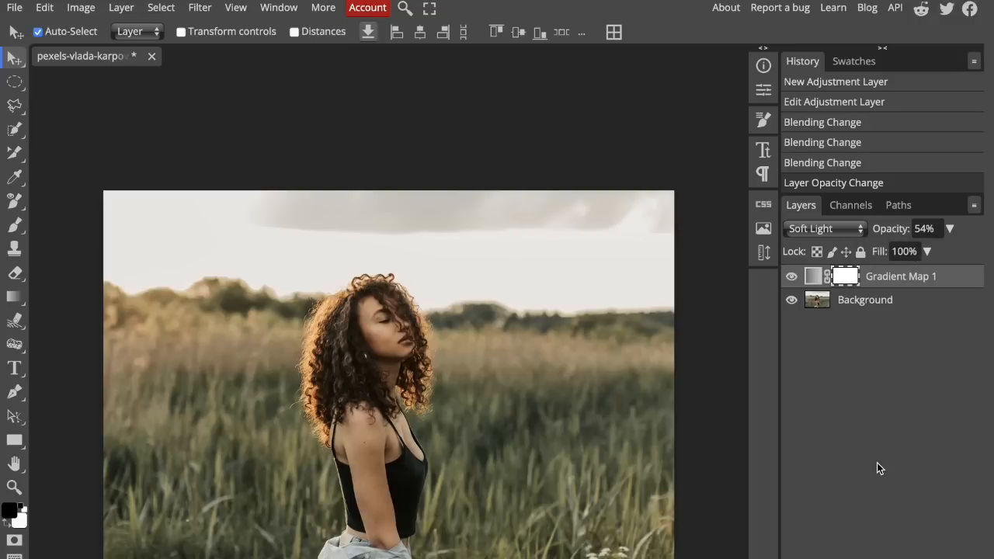
# Step: Add a Curves adjustment layer above the Gradient Map layer
pyautogui.click(120, 8)
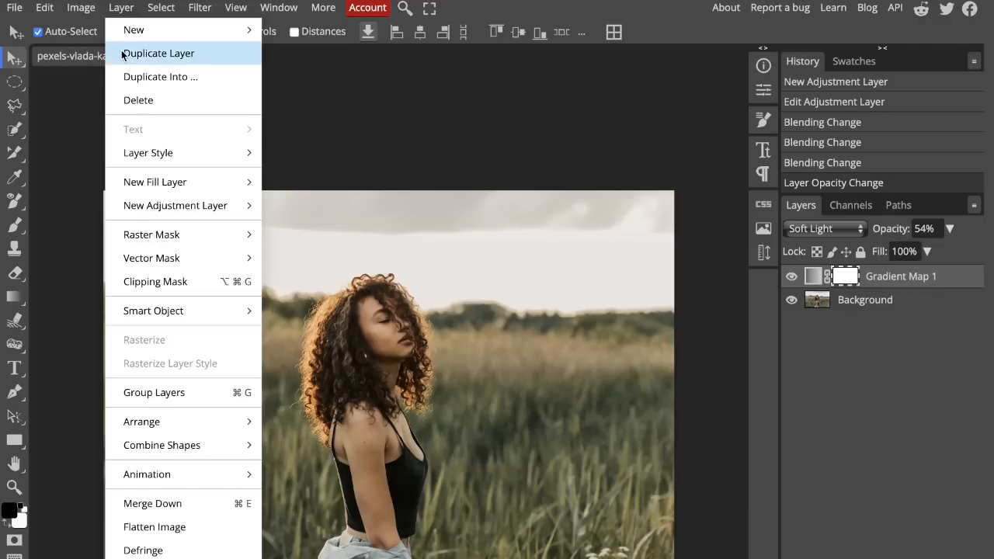
pyautogui.moveTo(152, 204)
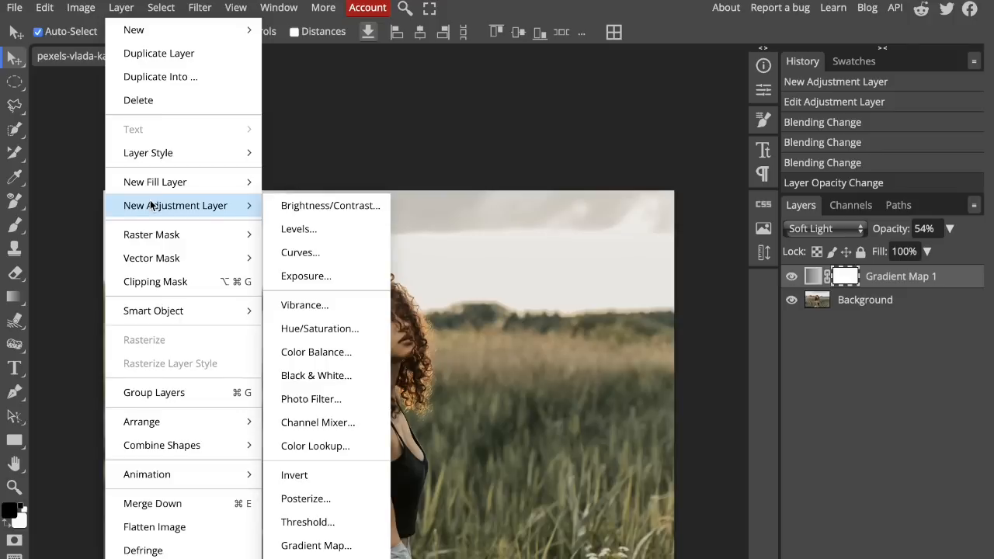
pyautogui.click(308, 255)
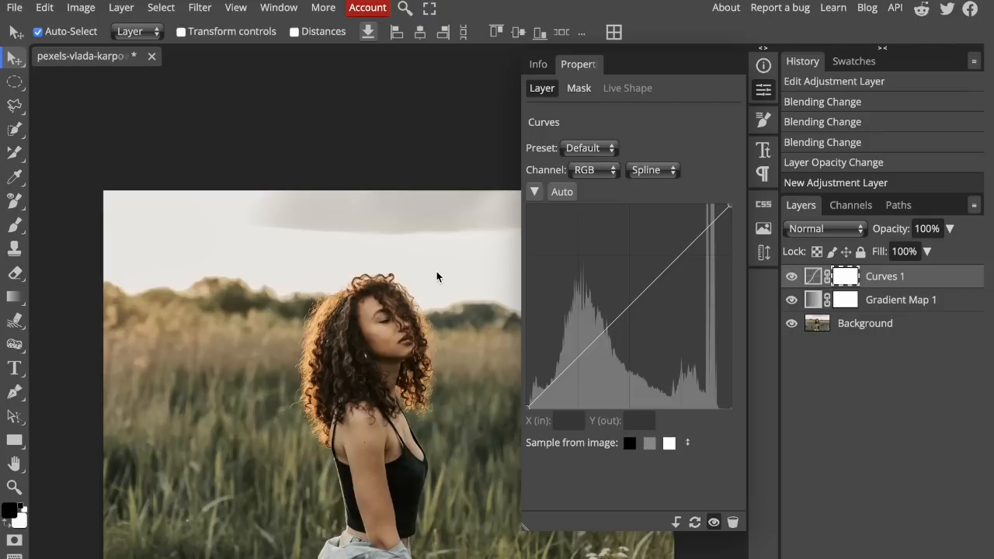
# Step: Shape the RGB curve into a gentle S with a shadow point at 44 in, 36 out and a highlight point at 198 in, 210 out
pyautogui.click(604, 172)
pyautogui.click(604, 176)
pyautogui.moveTo(559, 376)
pyautogui.mouseDown()
pyautogui.moveTo(563, 387)
pyautogui.moveTo(561, 379)
pyautogui.mouseUp()
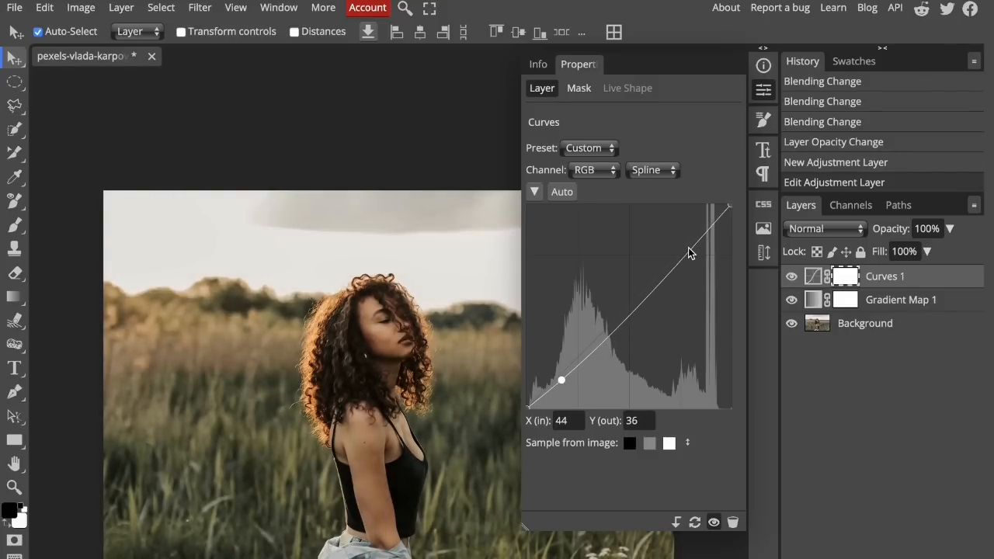
pyautogui.moveTo(688, 251)
pyautogui.mouseDown()
pyautogui.moveTo(679, 231)
pyautogui.moveTo(685, 245)
pyautogui.mouseUp()
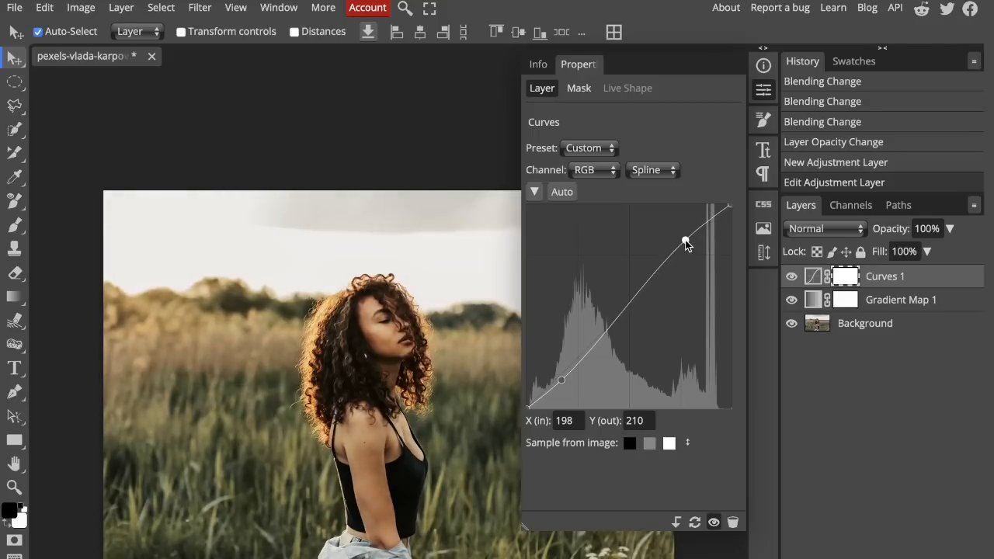
# Step: Add a highlight point at 203 in, 210 out on the Red channel of the Curves layer
pyautogui.click(606, 173)
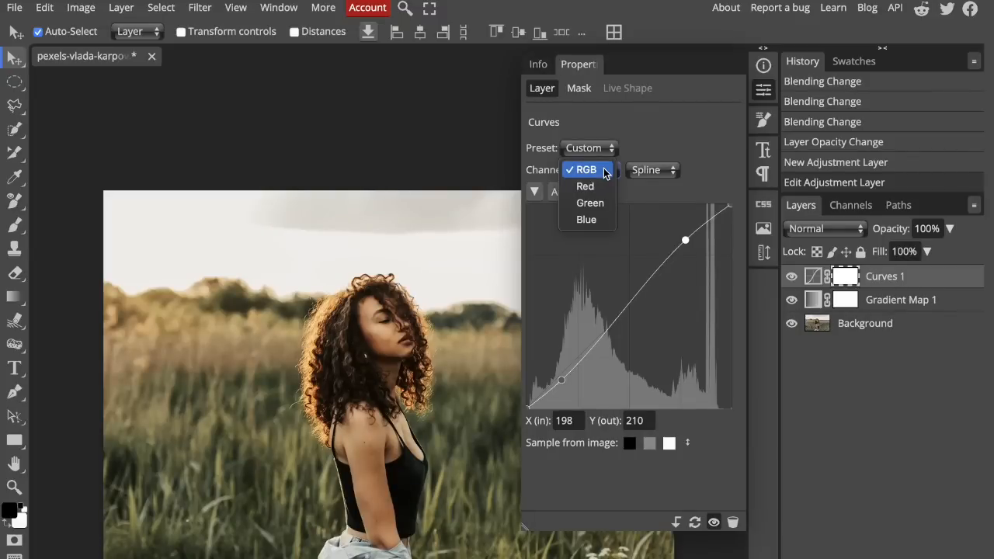
pyautogui.click(602, 189)
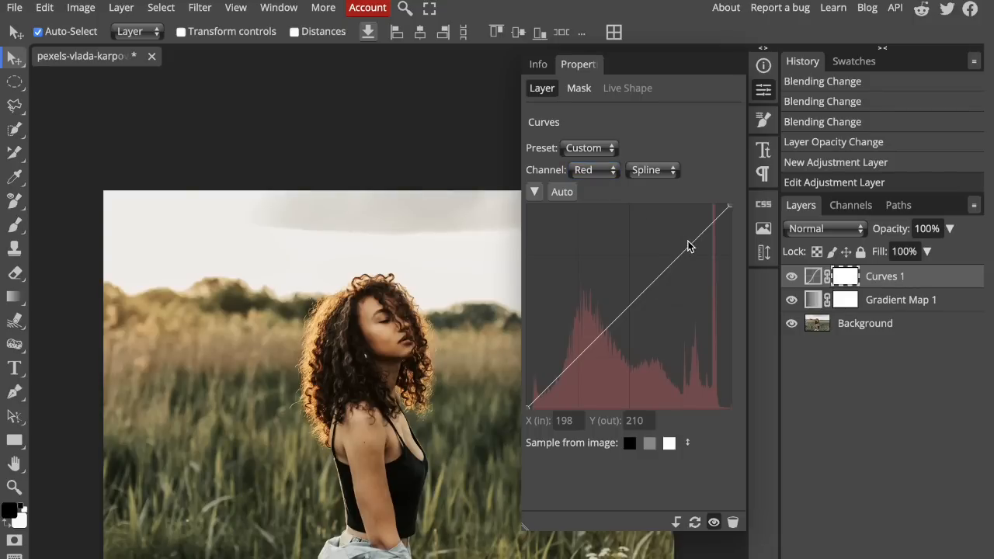
pyautogui.moveTo(688, 242); pyautogui.dragTo(689, 240)
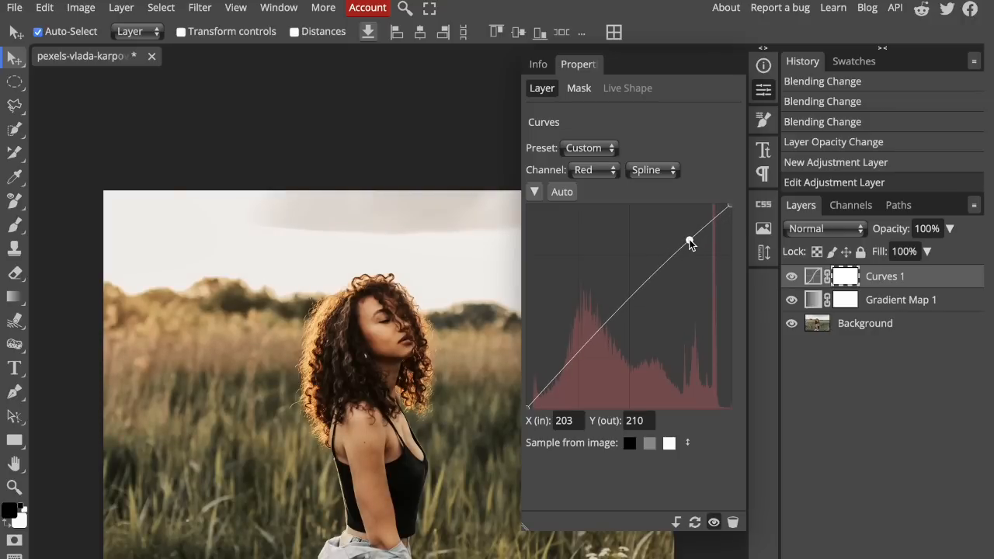
# Step: Raise the shadows of the Curves layer's Blue channel with a point at 46 in, 57 out
pyautogui.click(607, 173)
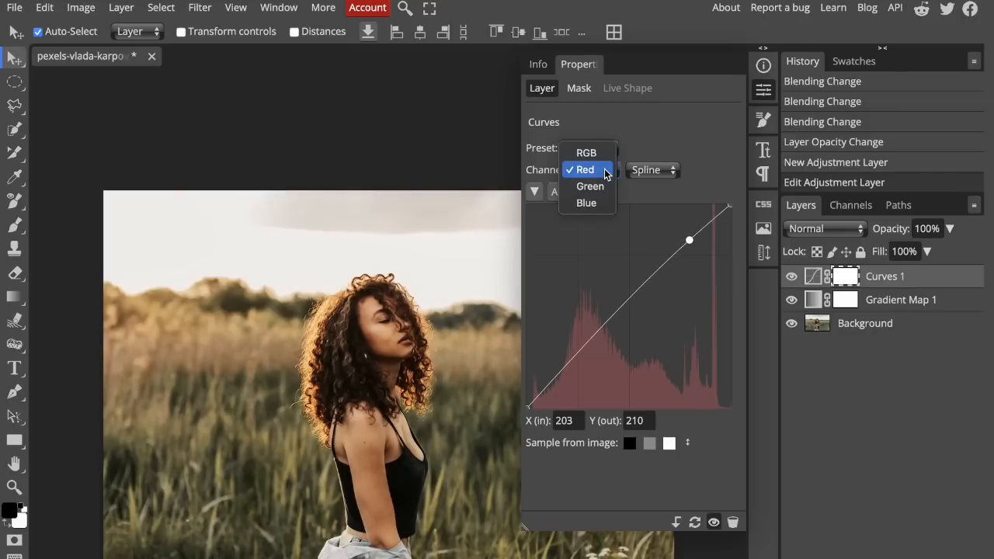
pyautogui.click(601, 203)
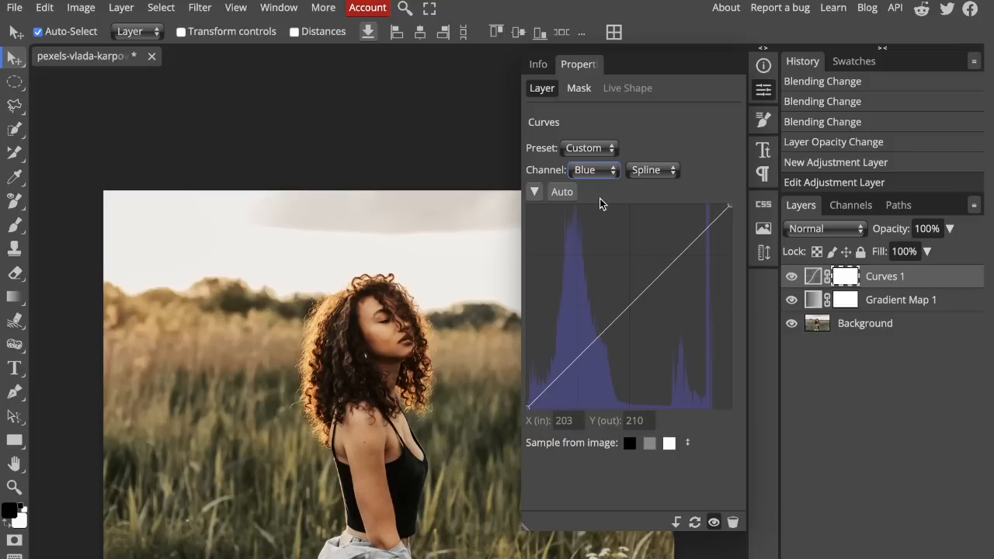
pyautogui.click(565, 368)
pyautogui.moveTo(564, 368); pyautogui.dragTo(562, 362)
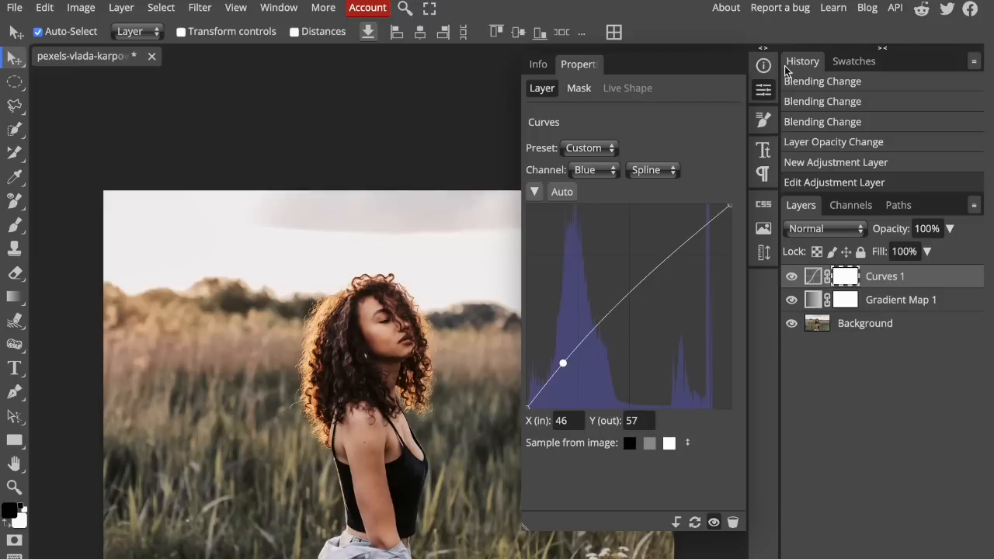
pyautogui.click(764, 90)
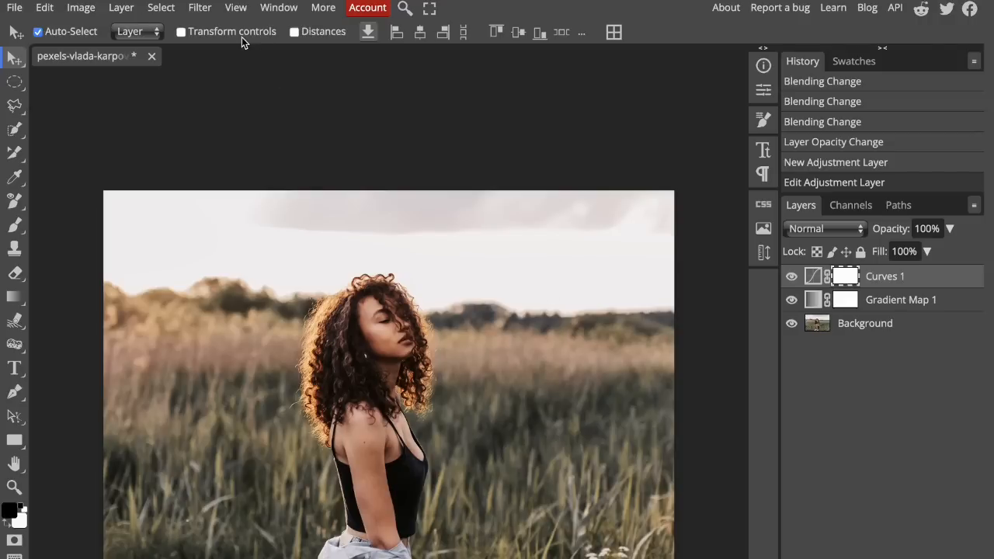
# Step: Add a Selective Color adjustment layer above the Curves layer and set its Red range to Cyan -19% and Yellow 17%
pyautogui.click(123, 9)
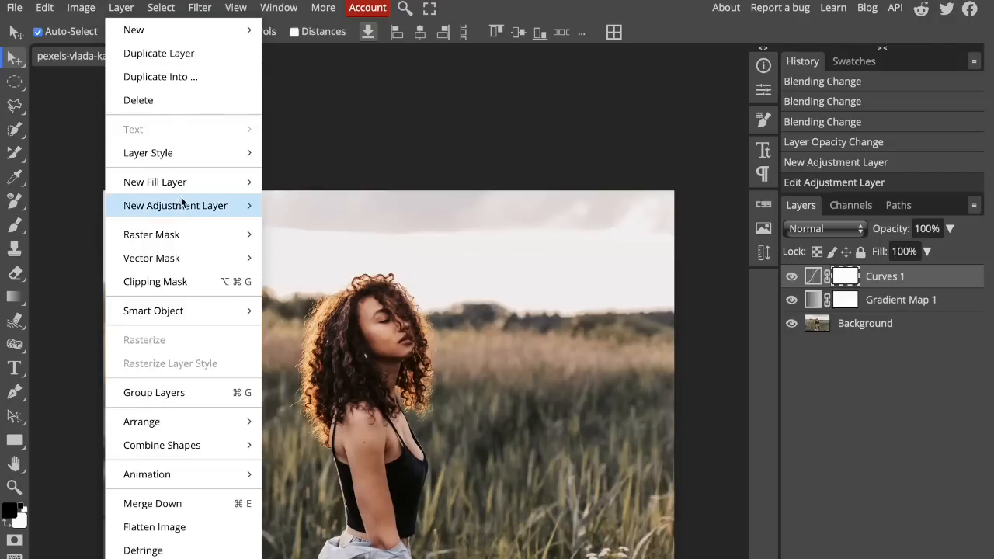
pyautogui.moveTo(182, 203)
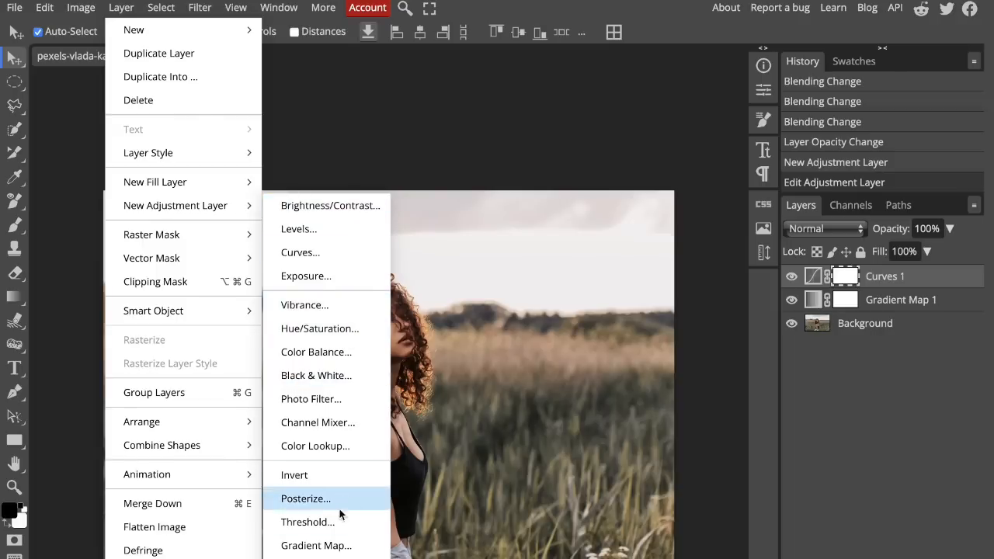
pyautogui.click(339, 558)
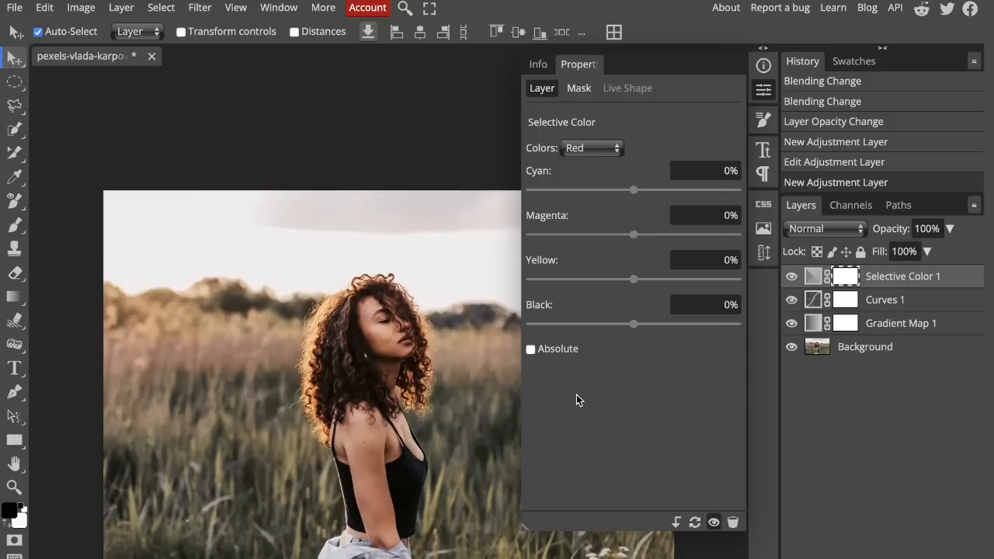
pyautogui.moveTo(638, 196); pyautogui.dragTo(615, 195)
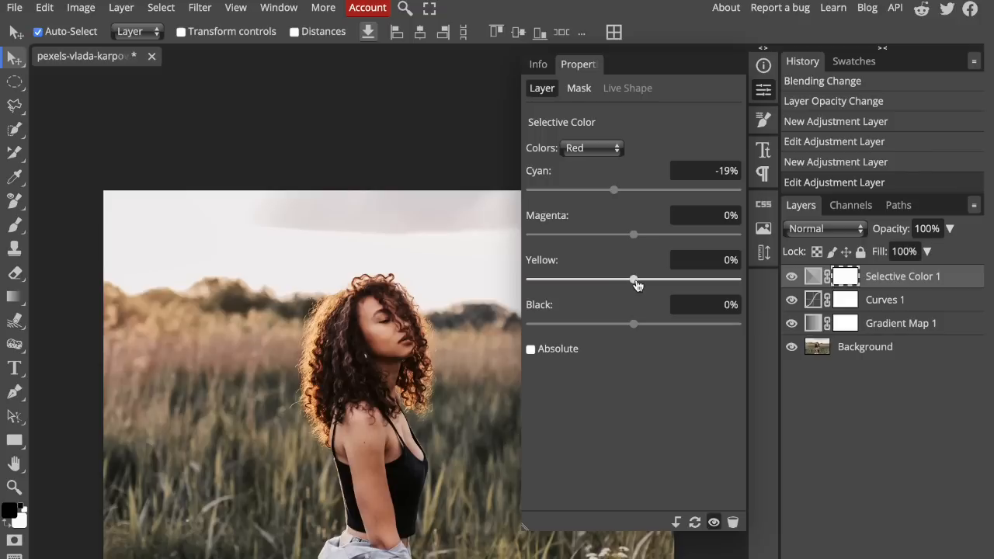
pyautogui.moveTo(637, 281); pyautogui.dragTo(652, 285)
# Step: Set Cyan to 14% for the Neutral range and 16% for the Black range of the Selective Color layer
pyautogui.click(587, 149)
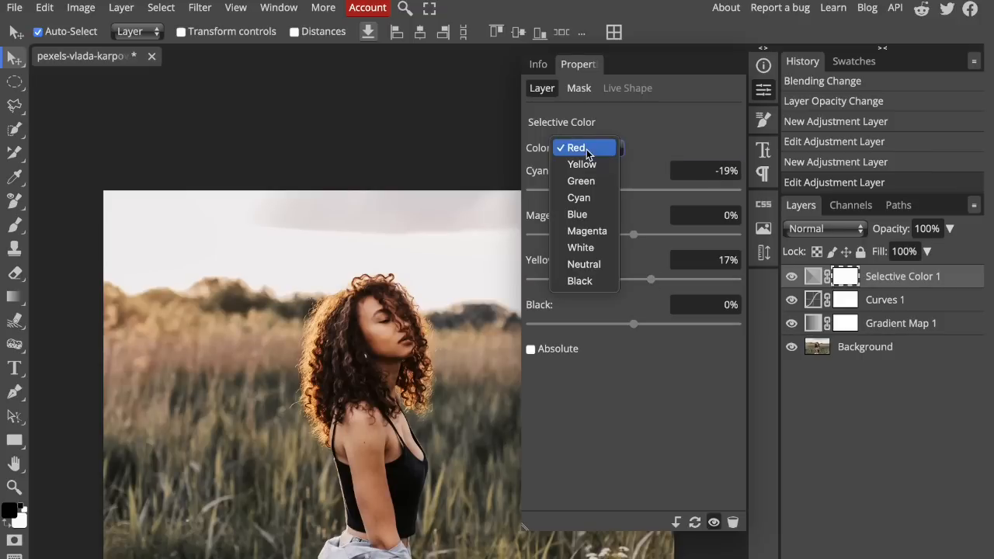
pyautogui.click(603, 262)
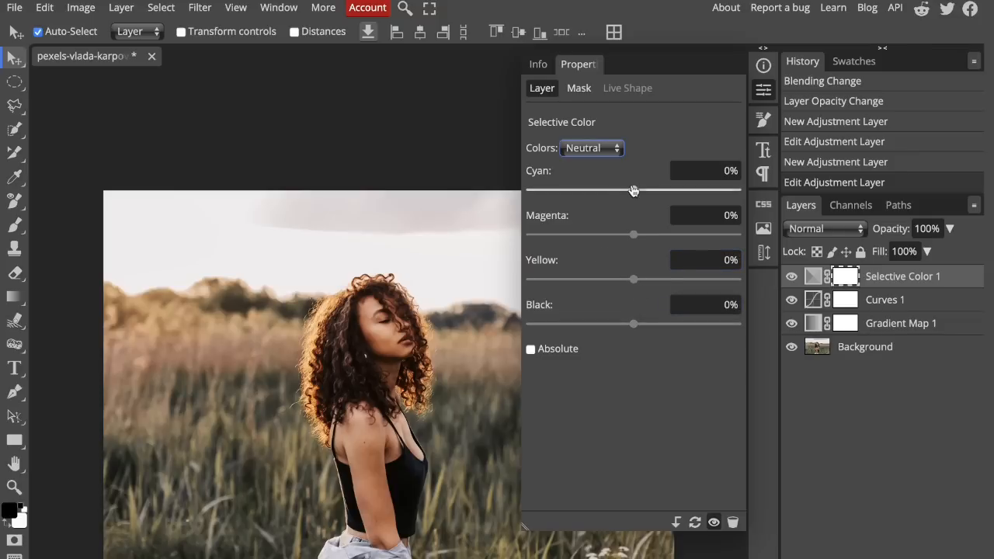
pyautogui.moveTo(633, 191); pyautogui.dragTo(649, 194)
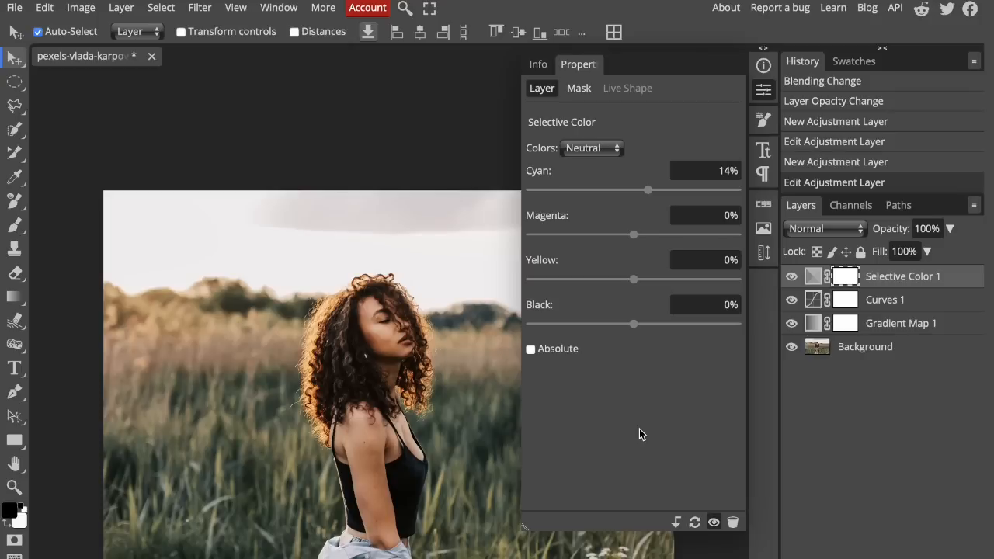
pyautogui.click(594, 149)
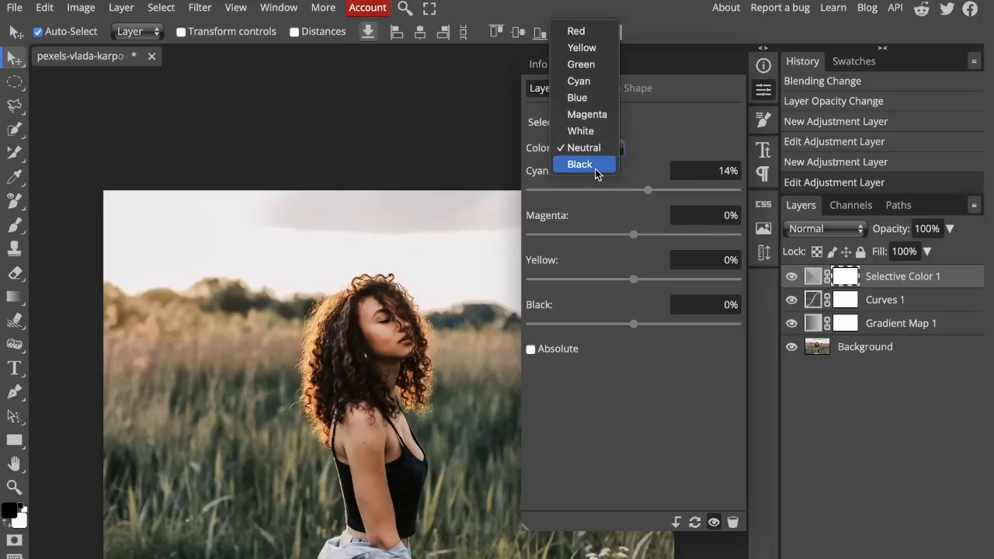
pyautogui.click(596, 170)
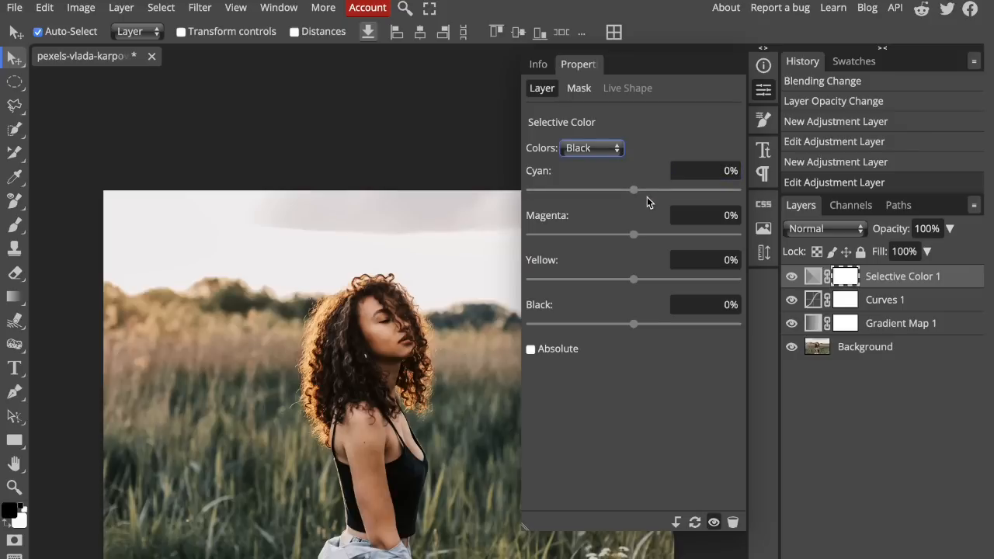
pyautogui.moveTo(635, 194); pyautogui.dragTo(651, 197)
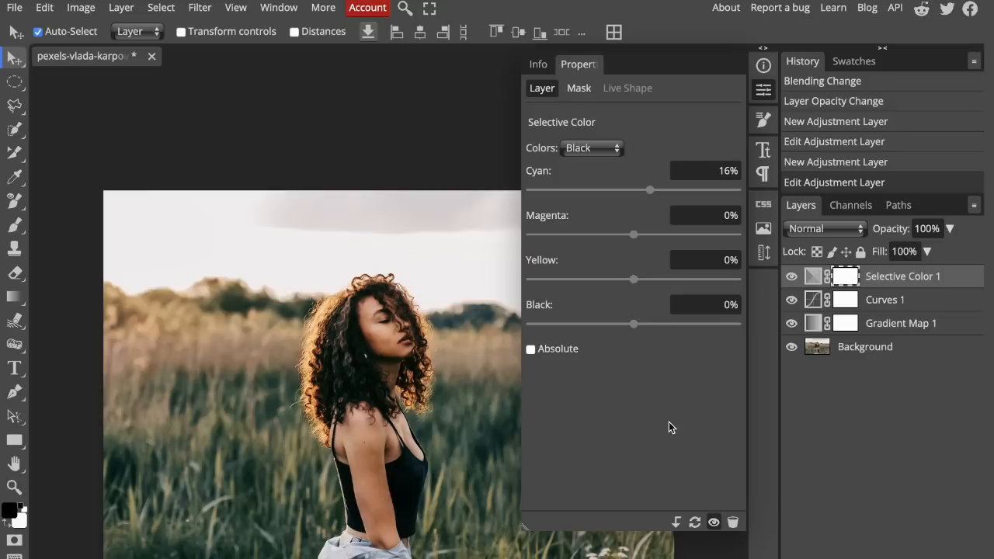
pyautogui.click(763, 92)
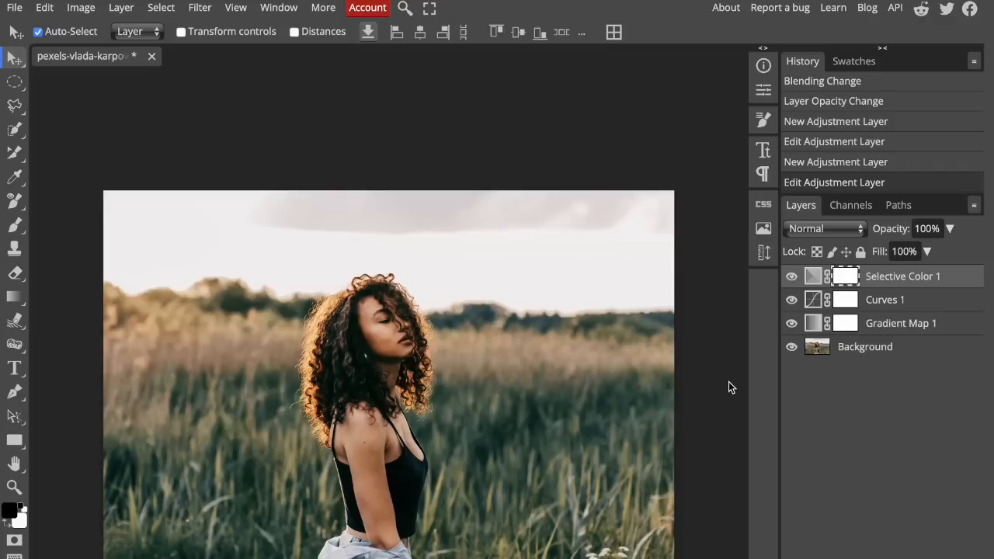
# Step: Compare the photo with and without the Selective Color, Curves and Gradient Map layers by toggling their visibility, leaving all three shown
pyautogui.click(792, 278)
pyautogui.click(792, 278)
pyautogui.click(791, 278)
pyautogui.click(792, 300)
pyautogui.click(791, 308)
pyautogui.click(791, 323)
pyautogui.click(791, 323)
pyautogui.click(792, 323)
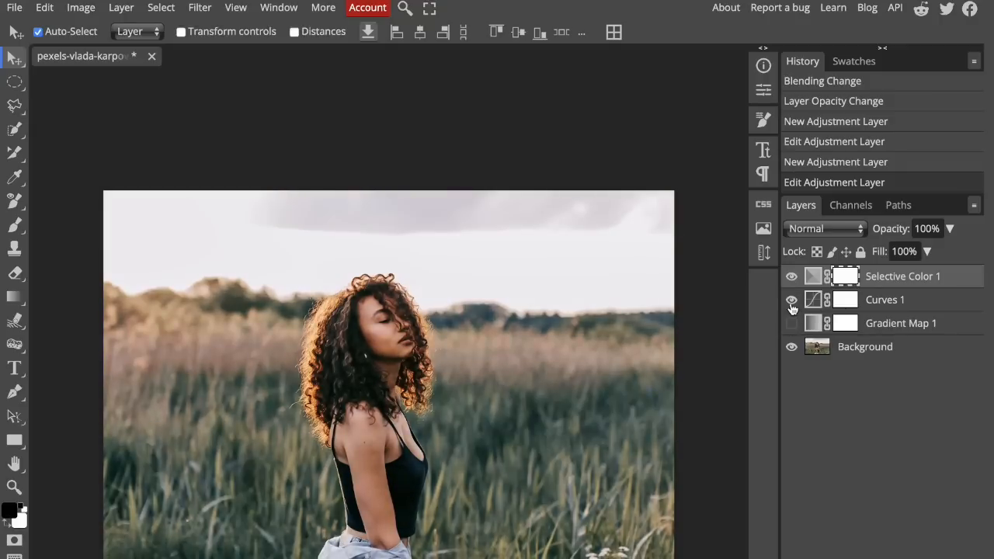
pyautogui.click(791, 303)
pyautogui.click(791, 283)
pyautogui.click(792, 279)
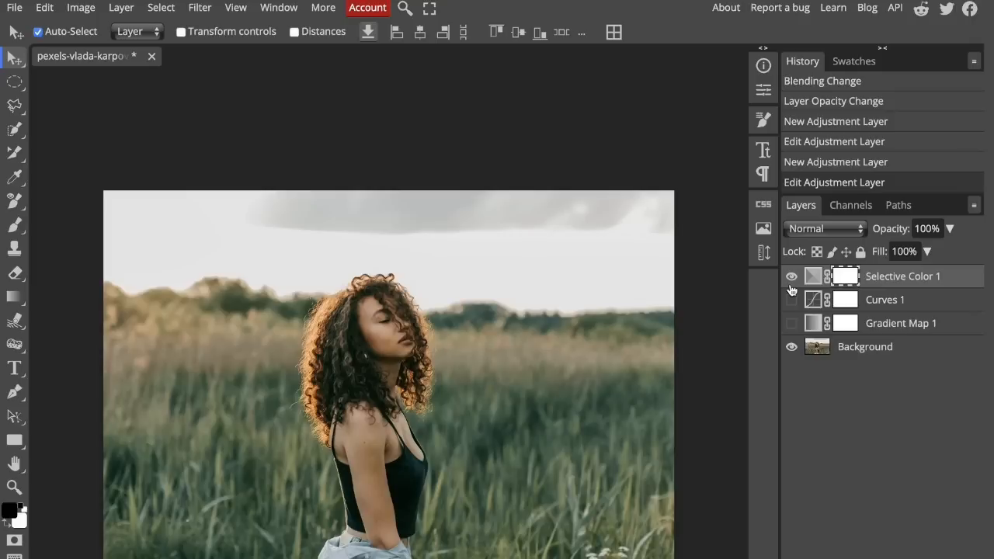
pyautogui.click(791, 300)
pyautogui.click(791, 323)
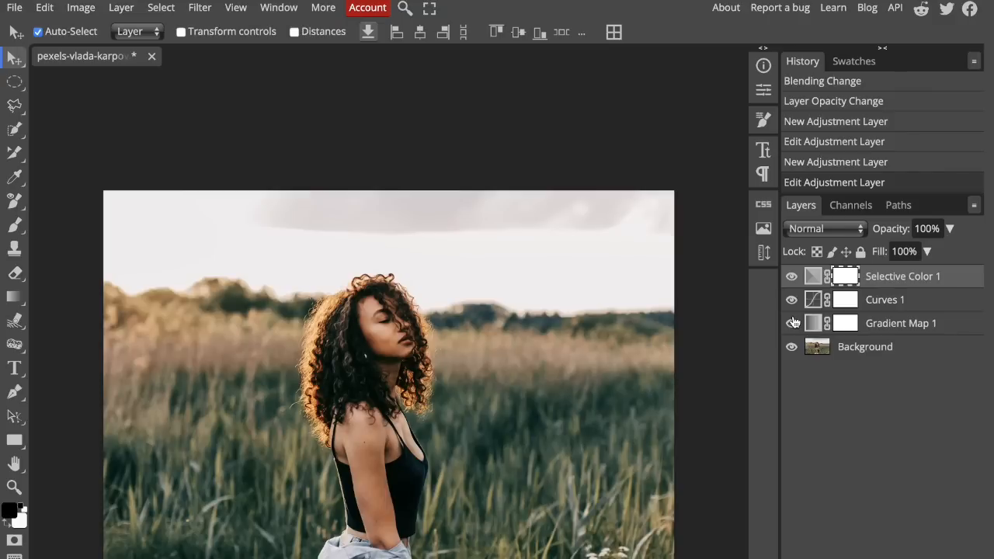
# Step: Lower the Curves layer's opacity to 75%
pyautogui.click(932, 295)
pyautogui.click(949, 227)
pyautogui.moveTo(952, 251)
pyautogui.mouseDown()
pyautogui.moveTo(908, 251)
pyautogui.moveTo(934, 253)
pyautogui.mouseUp()
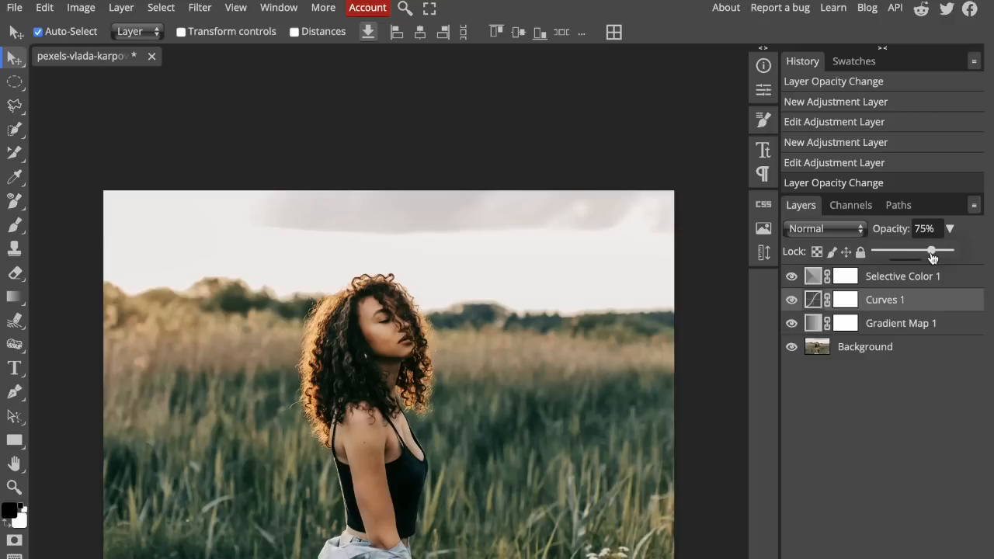
# Step: Add a Brightness/Contrast adjustment layer above the Gradient Map layer with Brightness 3 and Contrast 6
pyautogui.click(937, 325)
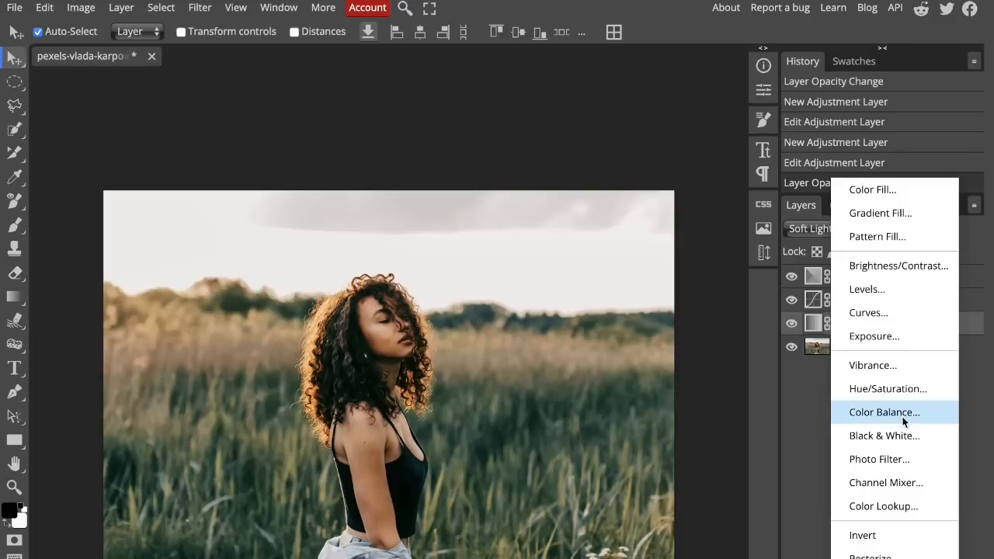
pyautogui.click(918, 266)
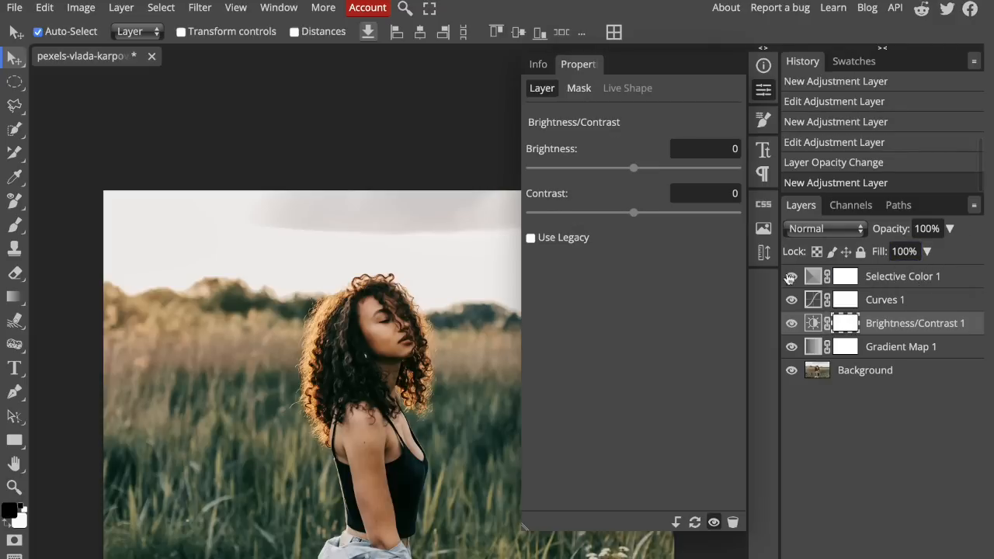
pyautogui.moveTo(633, 168)
pyautogui.mouseDown()
pyautogui.moveTo(651, 172)
pyautogui.moveTo(644, 167)
pyautogui.mouseUp()
pyautogui.moveTo(634, 212)
pyautogui.mouseDown()
pyautogui.moveTo(645, 215)
pyautogui.moveTo(621, 215)
pyautogui.moveTo(636, 216)
pyautogui.mouseUp()
pyautogui.moveTo(644, 169); pyautogui.dragTo(636, 169)
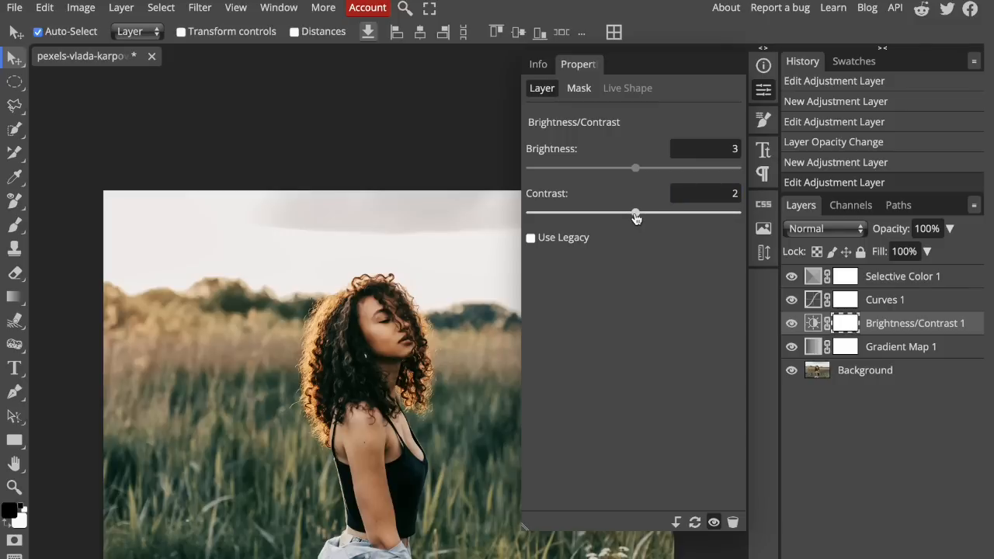
pyautogui.moveTo(636, 215); pyautogui.dragTo(640, 216)
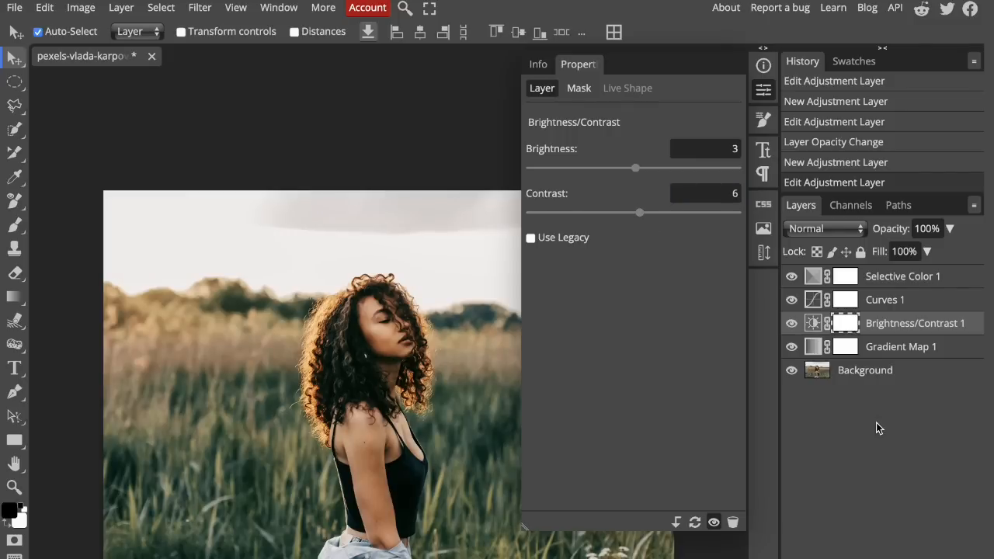
pyautogui.click(760, 93)
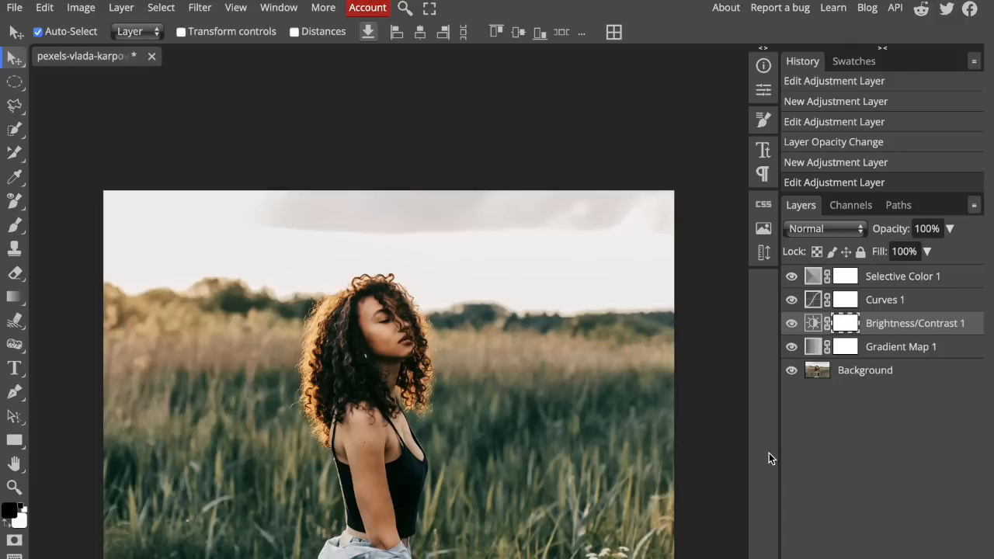
# Step: Apply the Sharpen More filter with the Brightness/Contrast layer's mask still selected
pyautogui.click(194, 9)
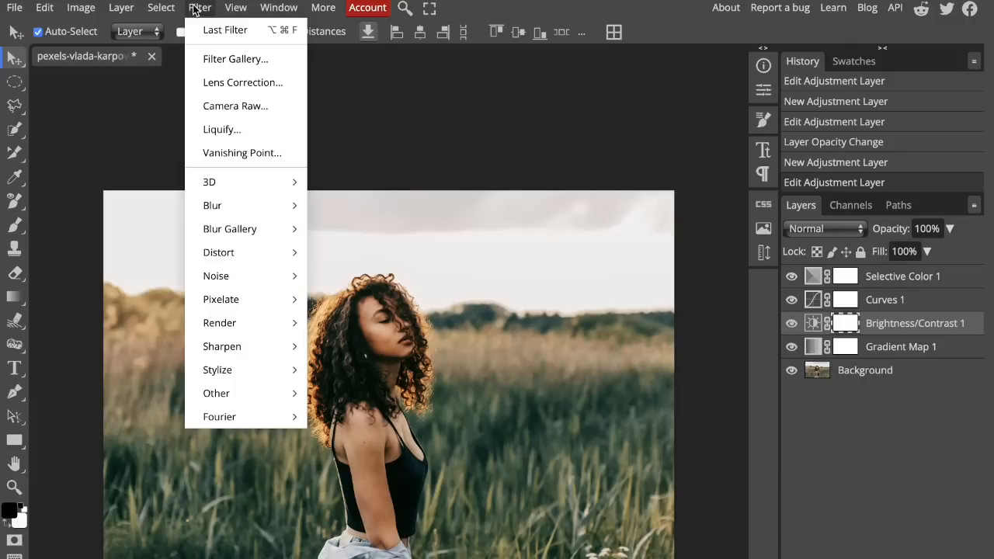
pyautogui.moveTo(254, 356)
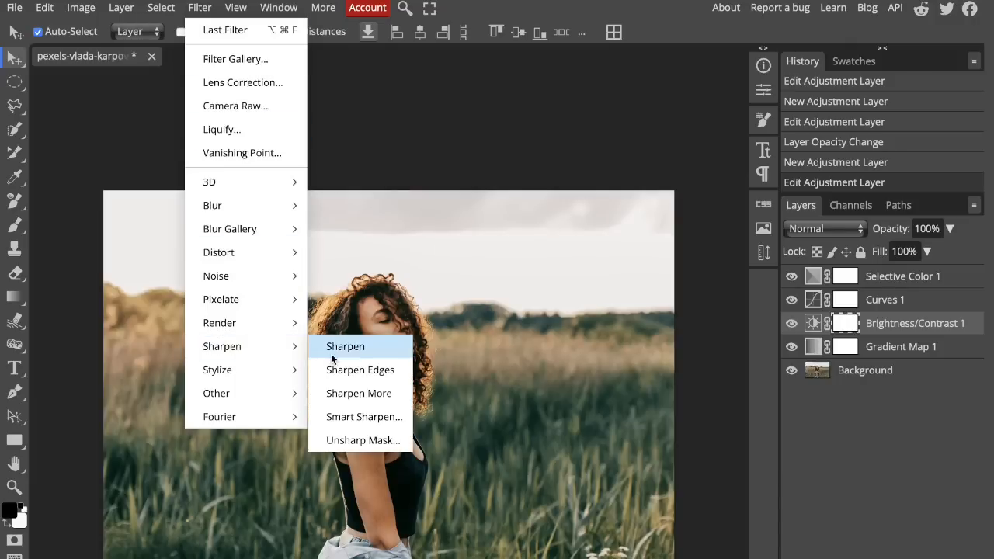
pyautogui.click(338, 403)
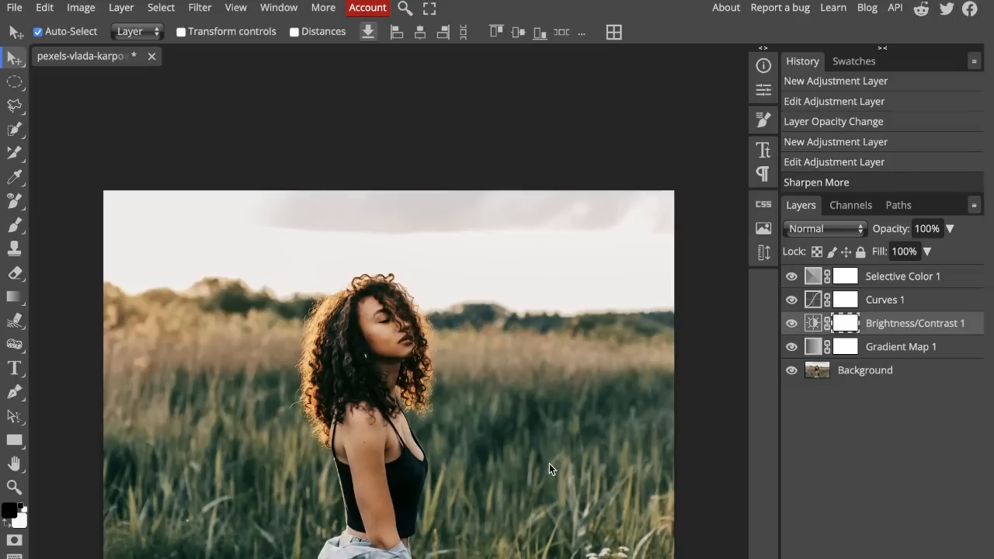